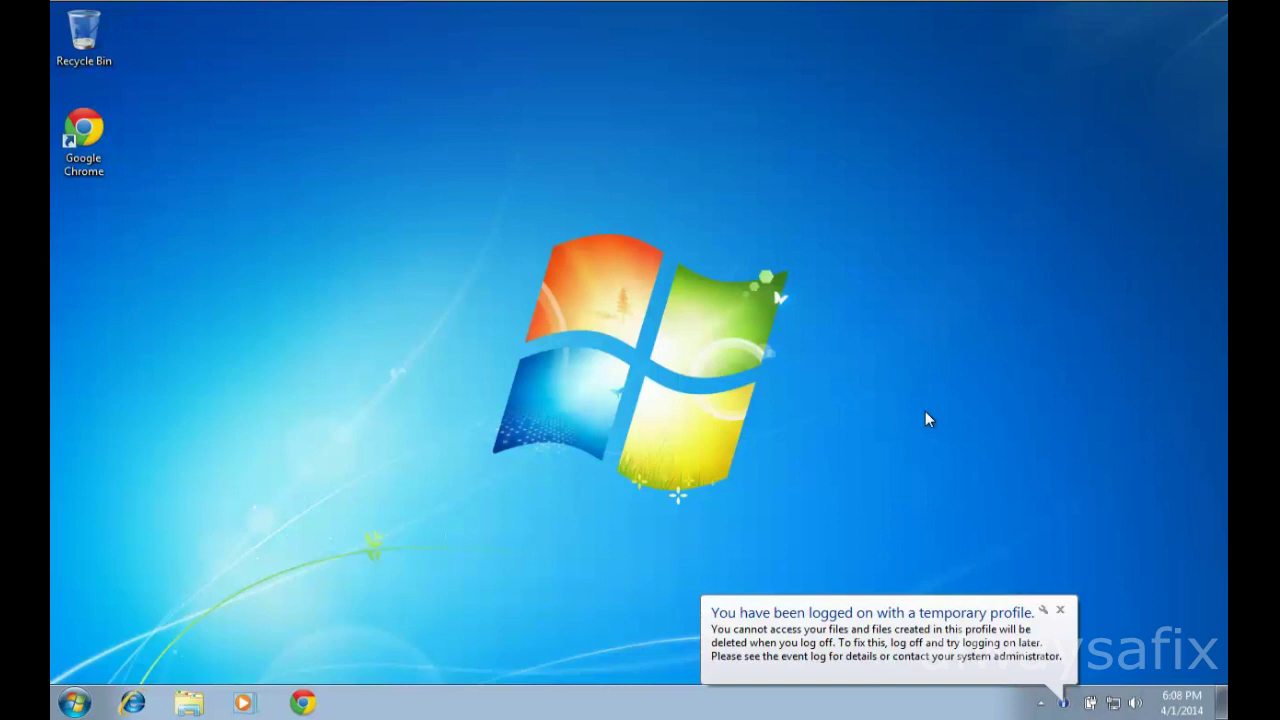
- Launch regedit from the Run dialog and approve the User Account Control prompt
{"action": "key", "text": "super+r"}
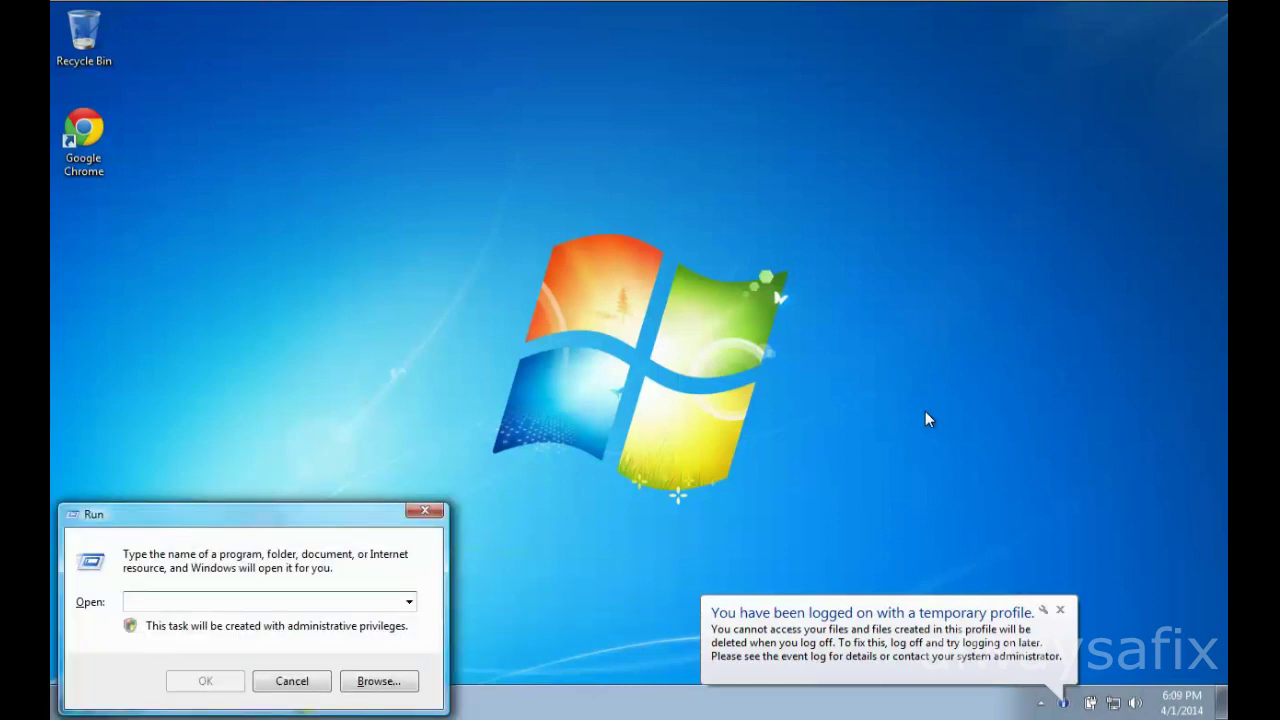
{"action": "type", "text": "reged"}
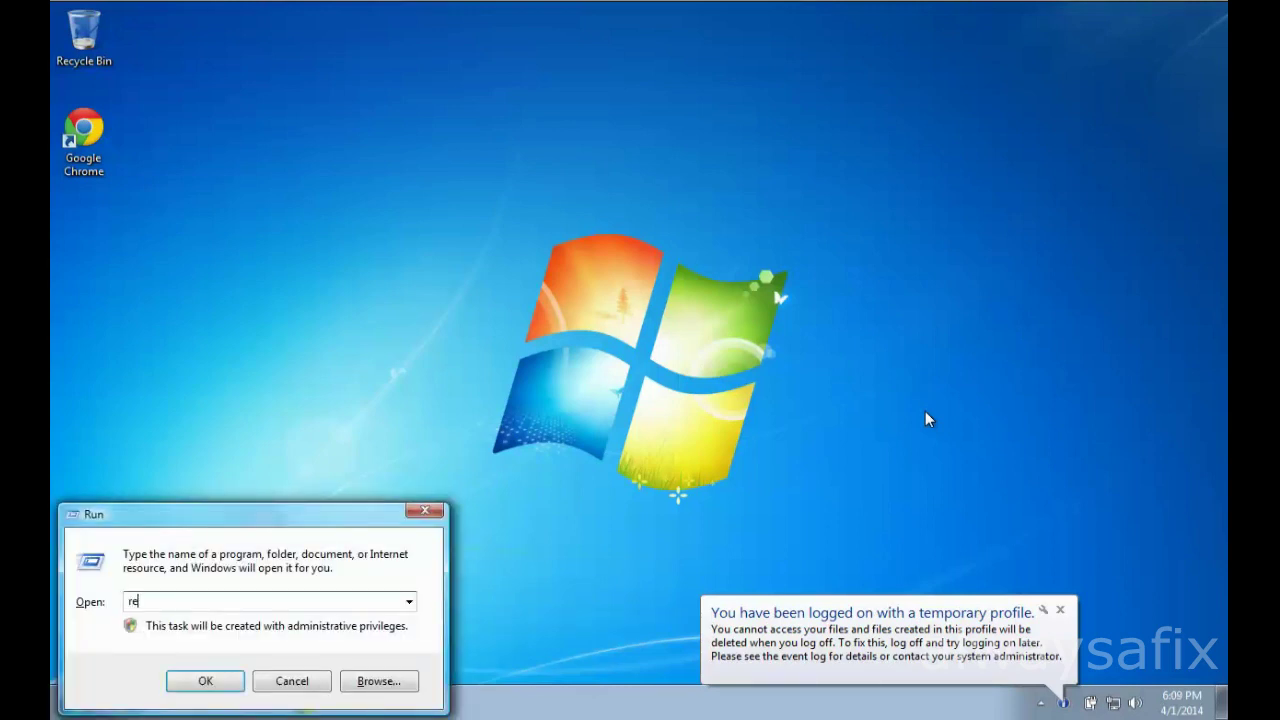
{"action": "type", "text": "it"}
{"action": "left_click", "coordinate": [205, 688]}
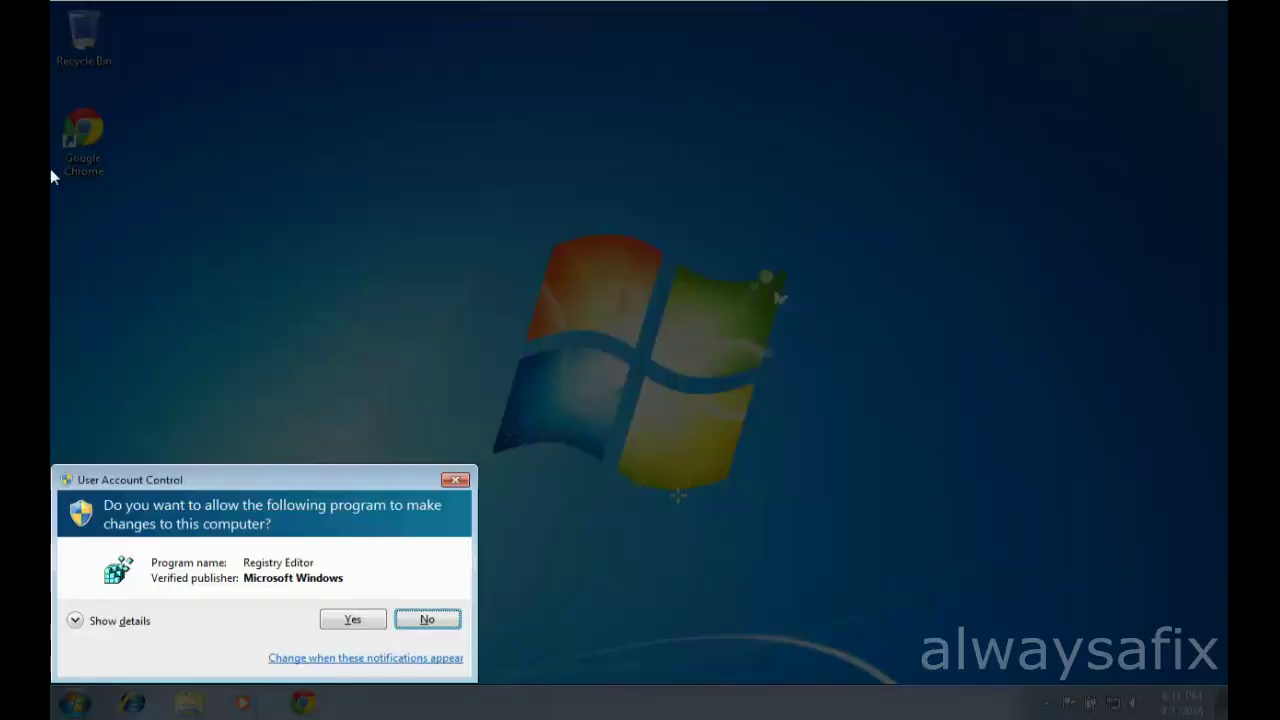
{"action": "left_click", "coordinate": [368, 620]}
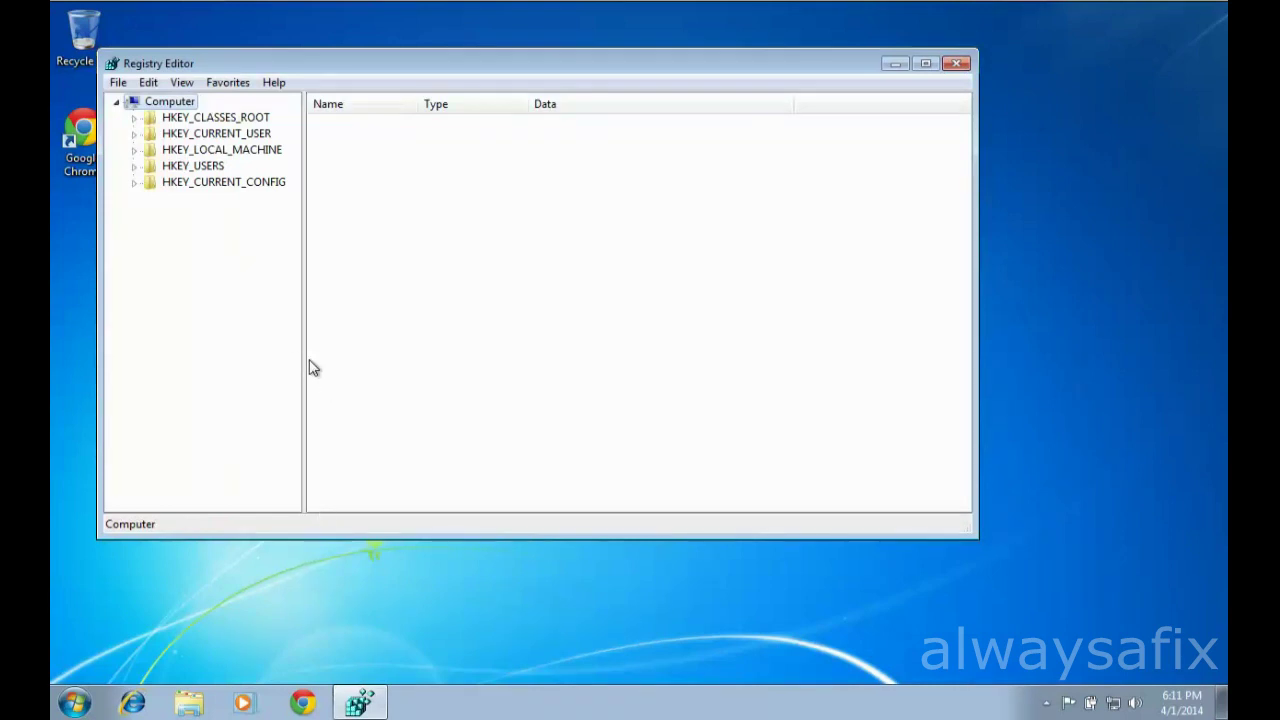
- Reposition the Registry Editor window and expand HKEY_LOCAL_MACHINE > SOFTWARE > Microsoft
{"action": "left_click_drag", "start_coordinate": [302, 357], "coordinate": [716, 330]}
{"action": "left_click_drag", "start_coordinate": [497, 73], "coordinate": [593, 101]}
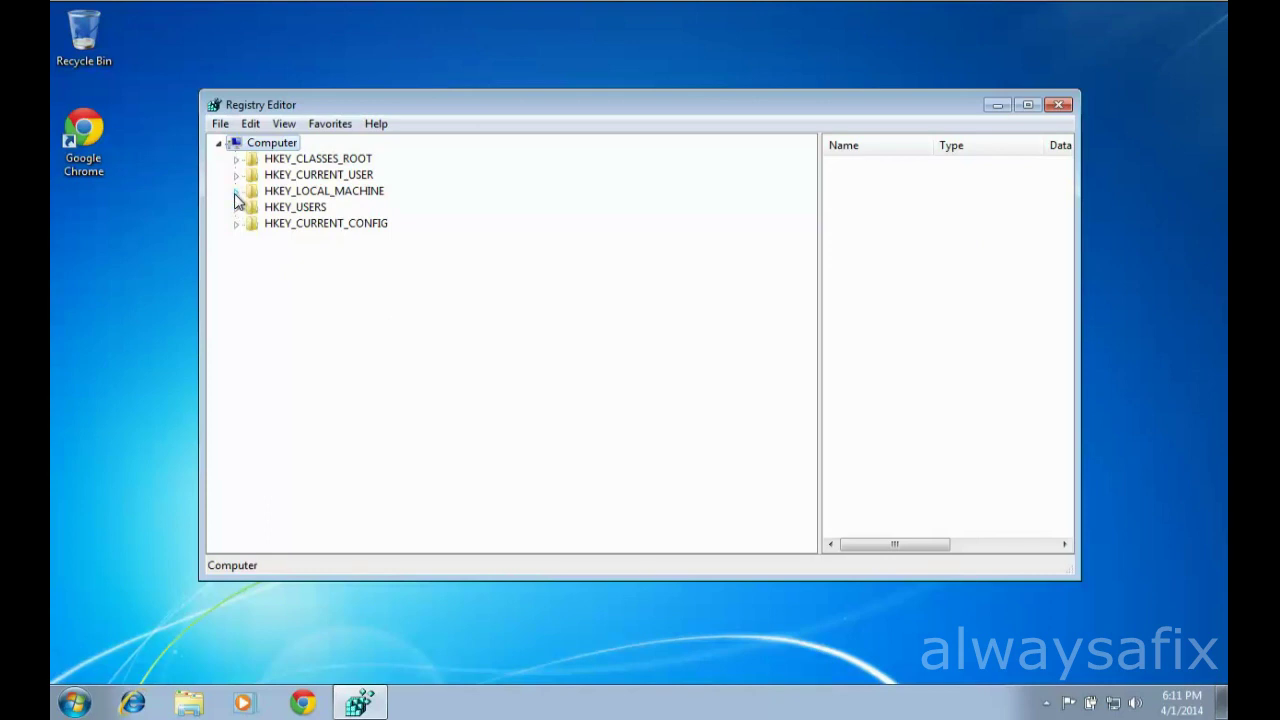
{"action": "left_click", "coordinate": [236, 192]}
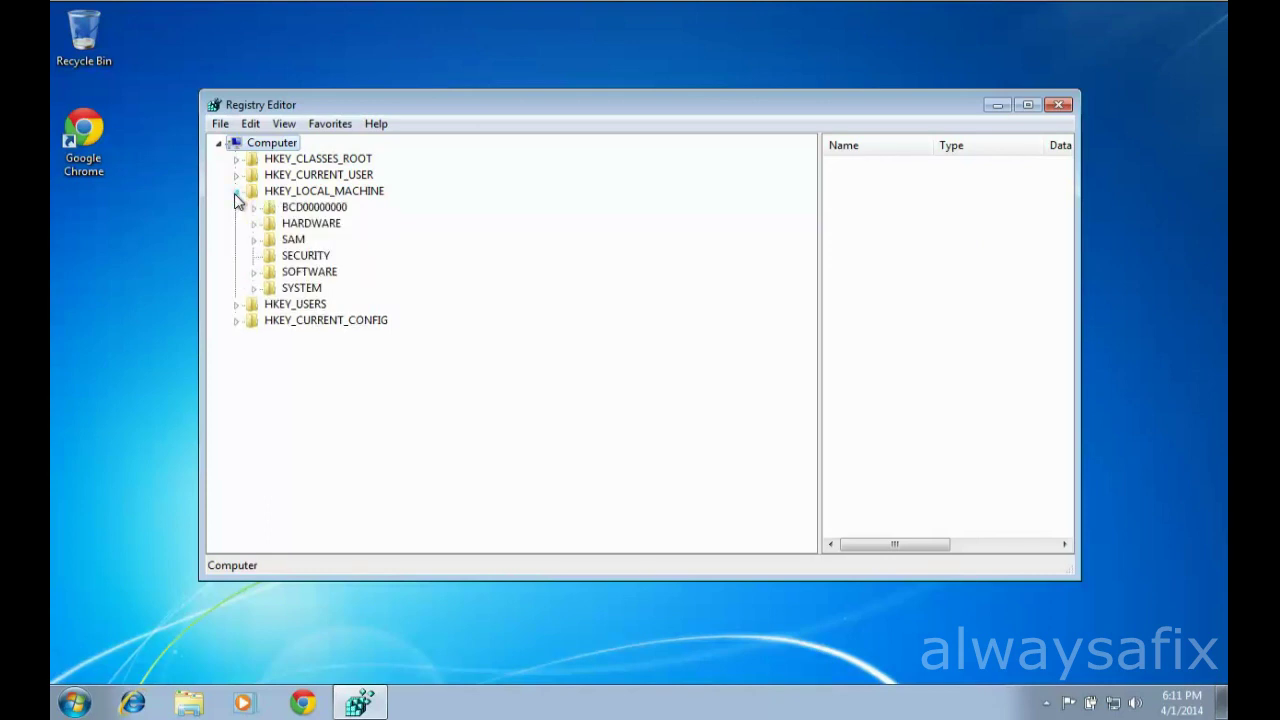
{"action": "left_click", "coordinate": [254, 272]}
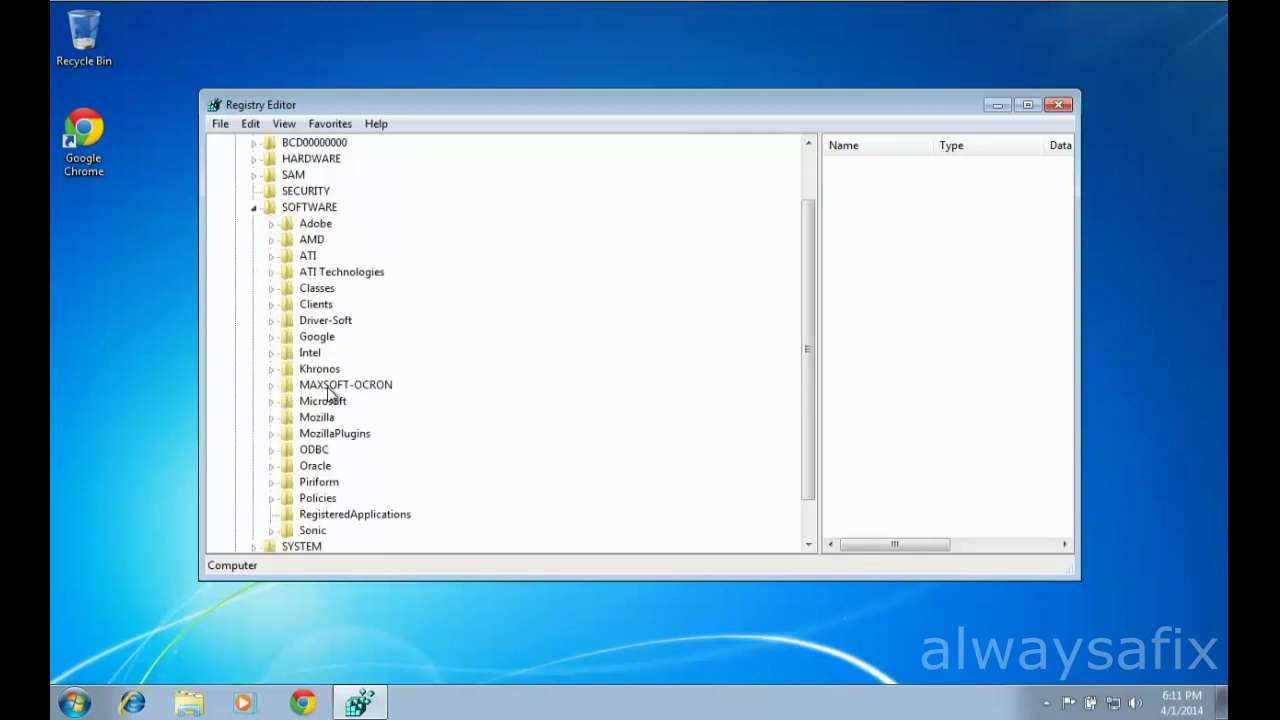
{"action": "scroll", "coordinate": [330, 393], "scroll_direction": "down", "scroll_amount": 1}
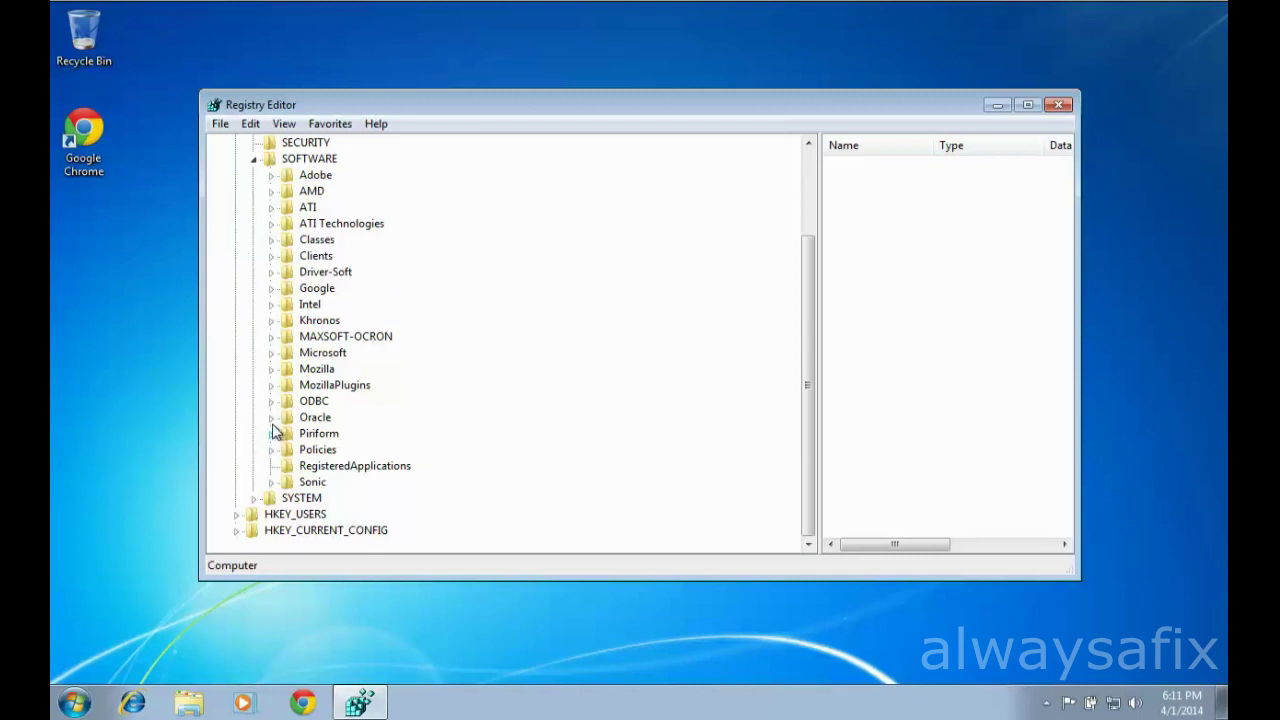
{"action": "left_click", "coordinate": [271, 352]}
{"action": "scroll", "coordinate": [408, 402], "scroll_direction": "down", "scroll_amount": 15}
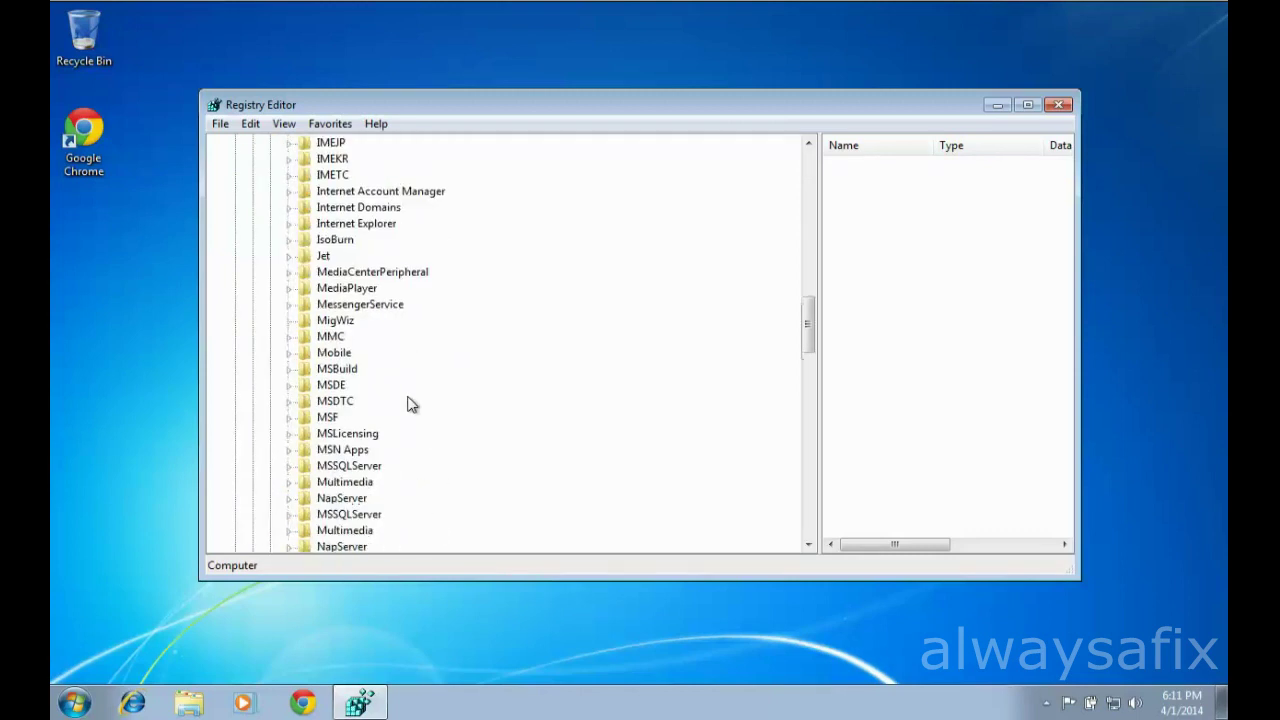
{"action": "scroll", "coordinate": [408, 402], "scroll_direction": "down", "scroll_amount": 4}
{"action": "scroll", "coordinate": [408, 402], "scroll_direction": "down", "scroll_amount": 15}
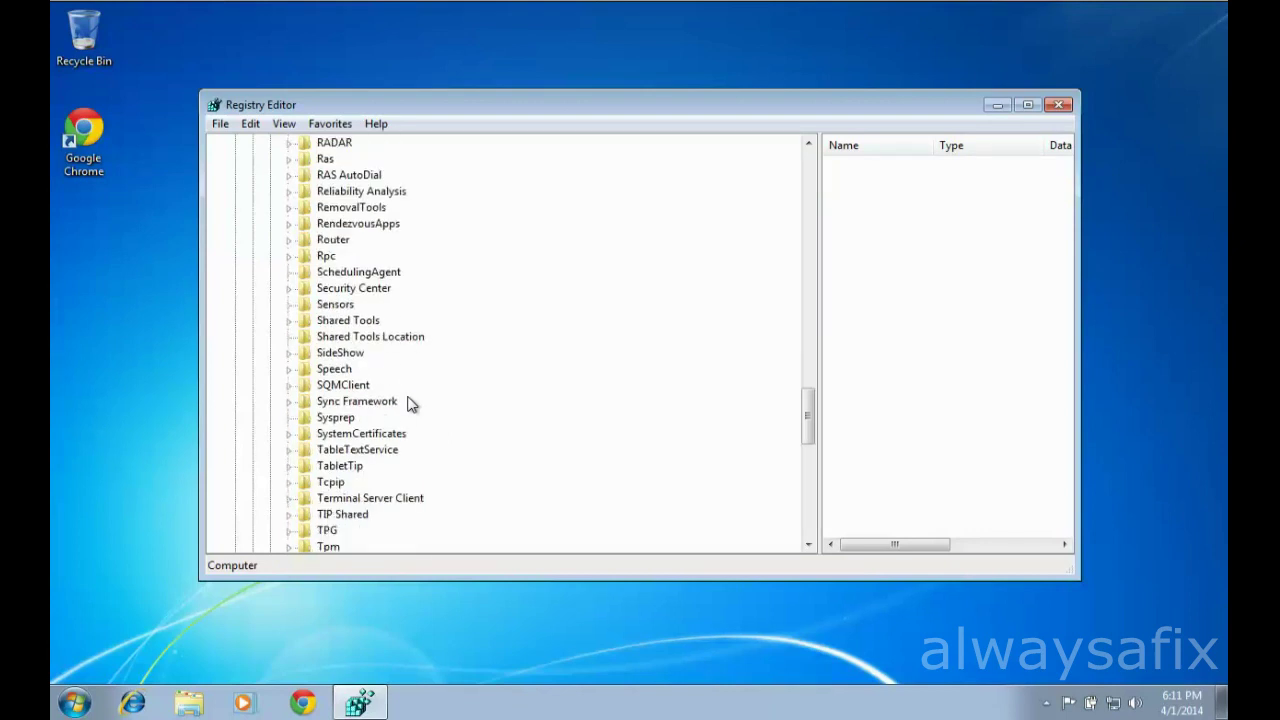
- Expand Windows NT > CurrentVersion > ProfileList to reveal the user SID keys
{"action": "scroll", "coordinate": [410, 468], "scroll_direction": "down", "scroll_amount": 2}
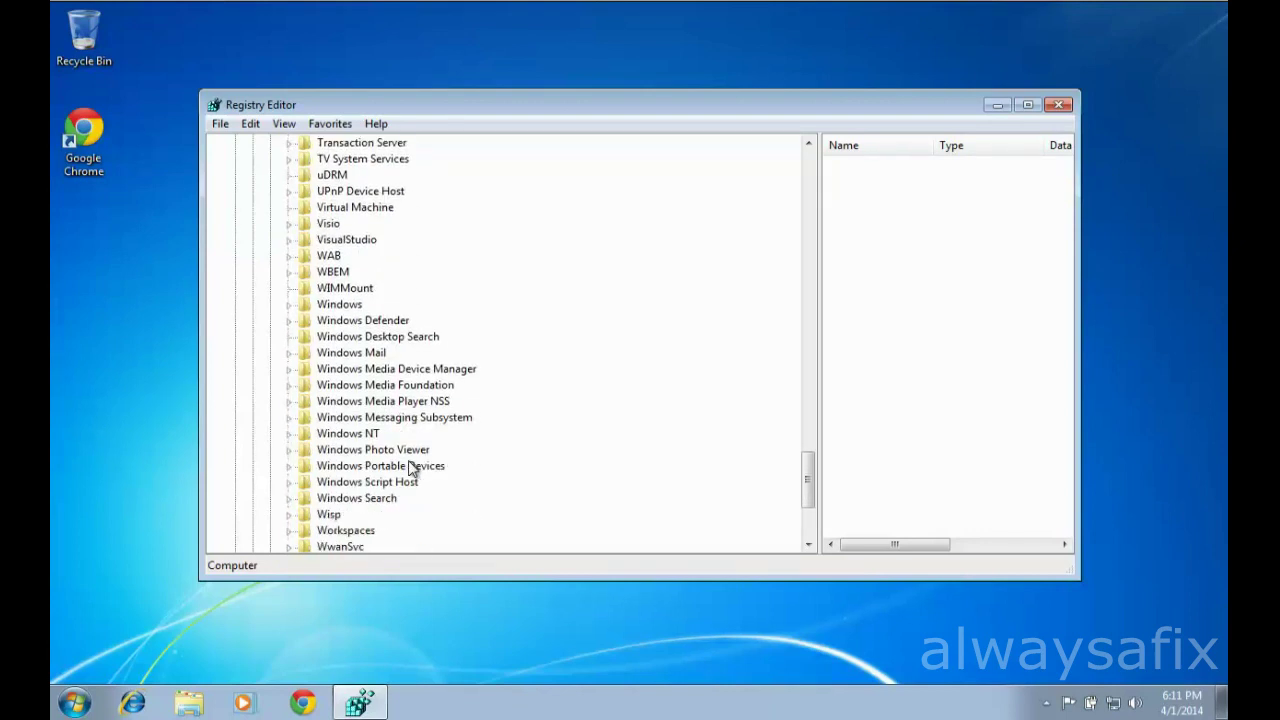
{"action": "left_click", "coordinate": [289, 435]}
{"action": "left_click", "coordinate": [306, 450]}
{"action": "scroll", "coordinate": [400, 465], "scroll_direction": "down", "scroll_amount": 5}
{"action": "scroll", "coordinate": [427, 470], "scroll_direction": "down", "scroll_amount": 5}
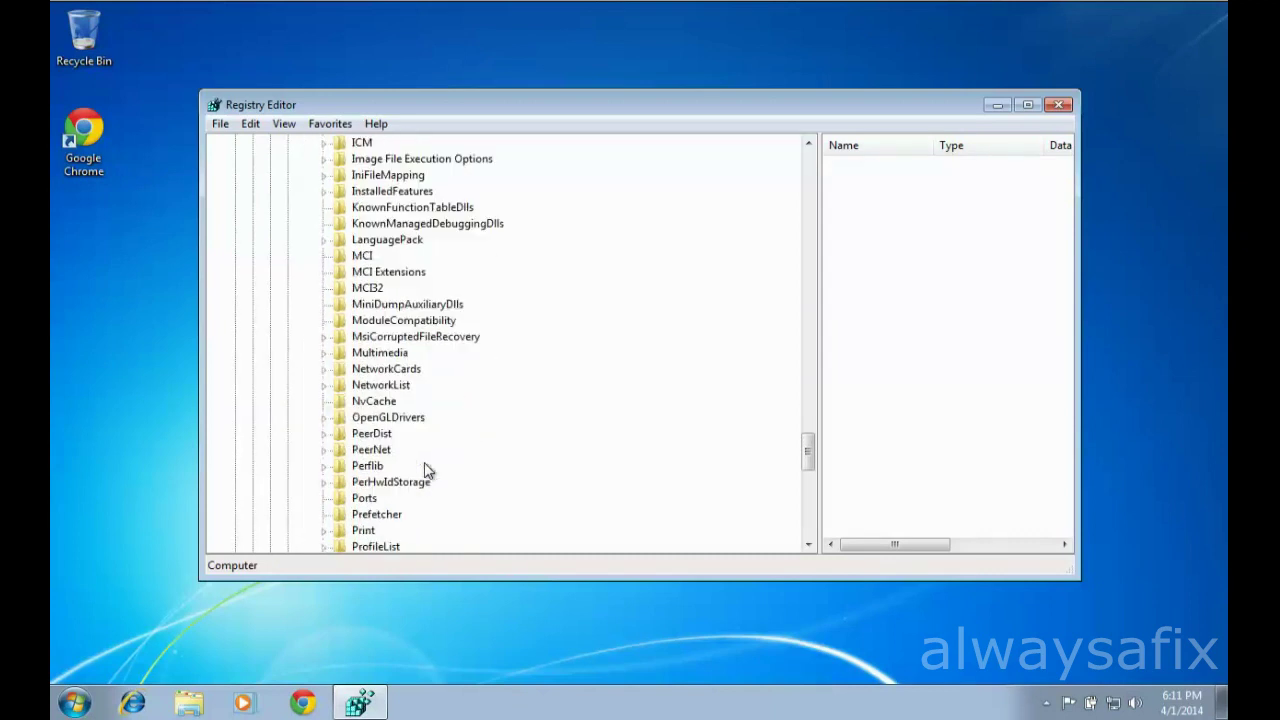
{"action": "scroll", "coordinate": [424, 470], "scroll_direction": "down", "scroll_amount": 2}
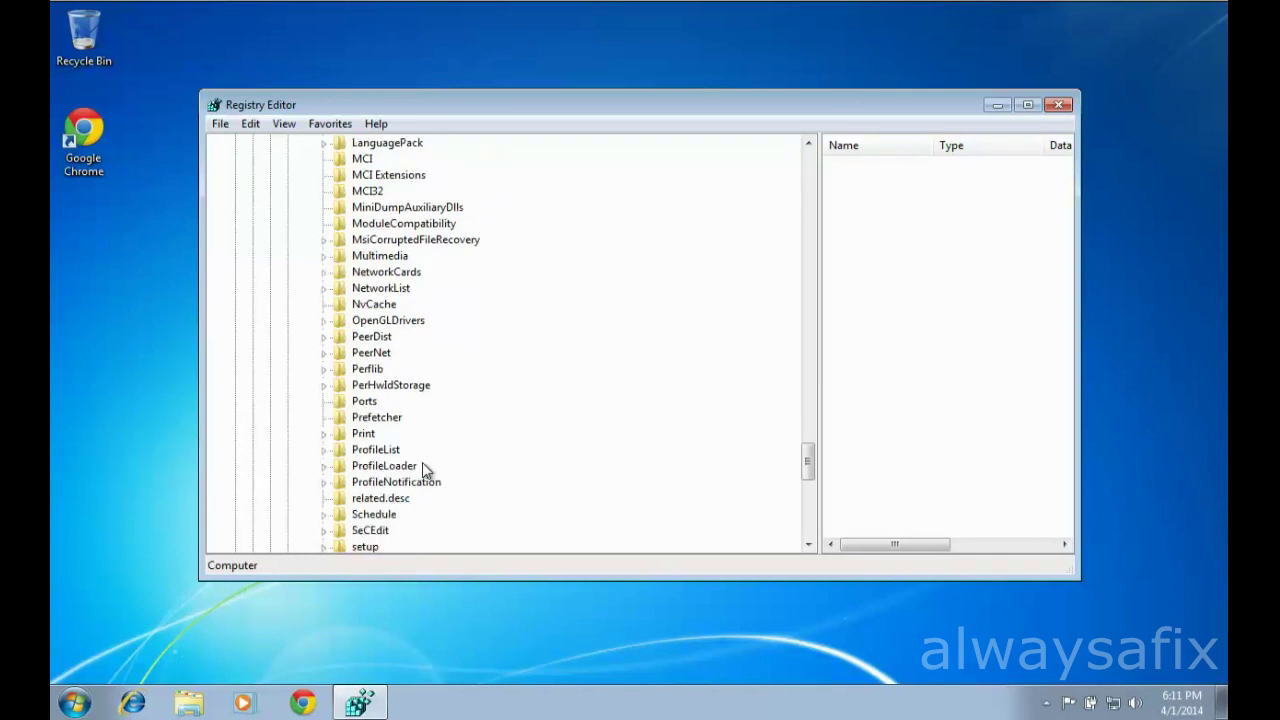
{"action": "left_click", "coordinate": [323, 452]}
{"action": "scroll", "coordinate": [546, 466], "scroll_direction": "down", "scroll_amount": 3}
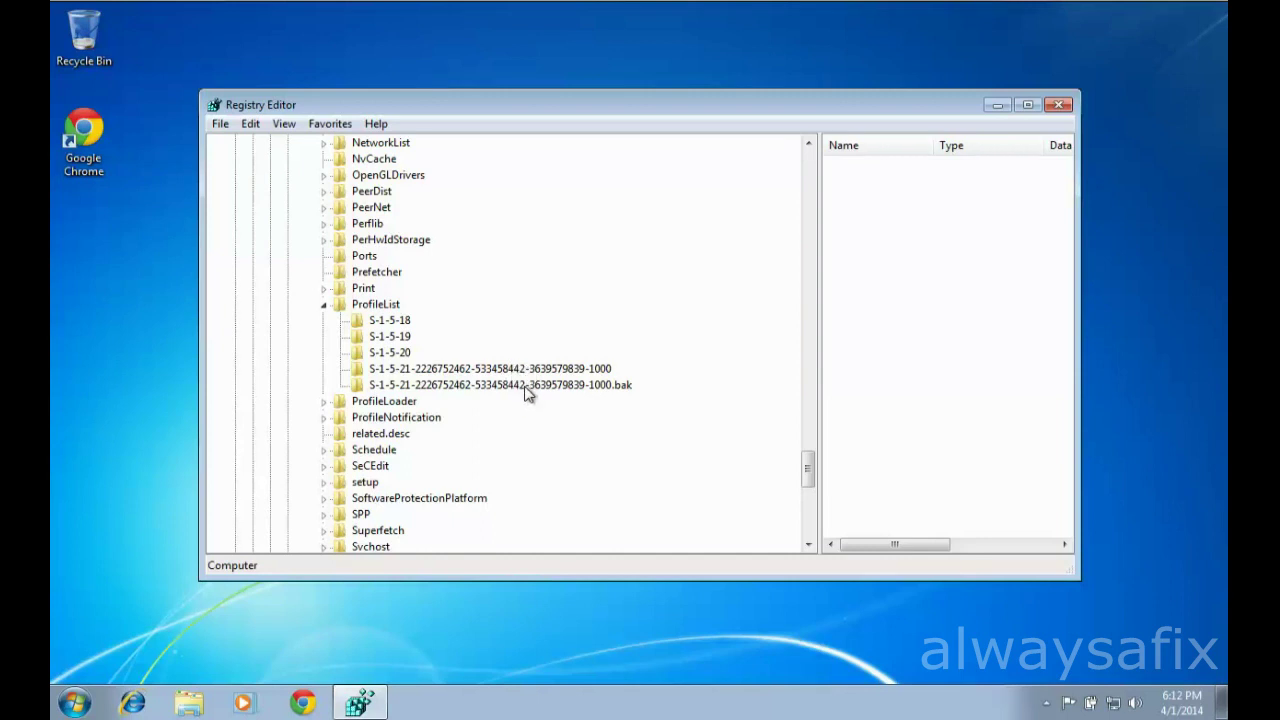
- Compare both profile keys, then rename the …-1000 key to …-1000.ba
{"action": "left_click", "coordinate": [599, 389]}
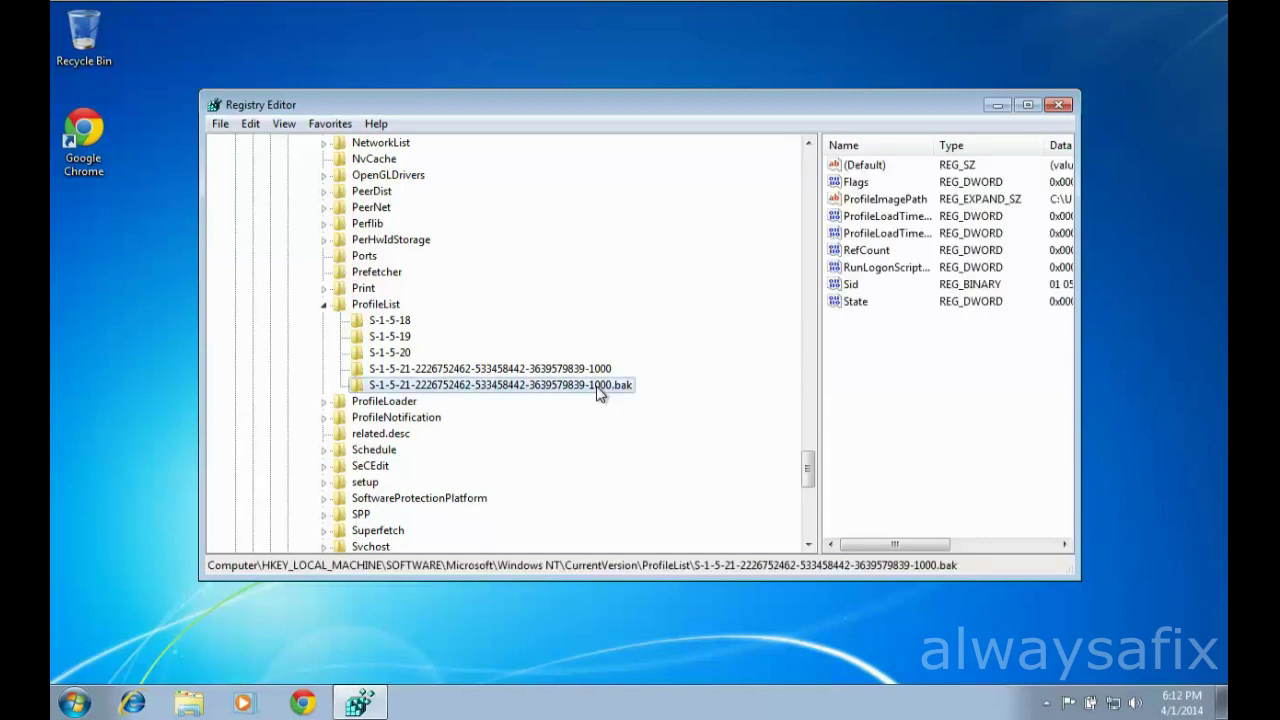
{"action": "left_click", "coordinate": [592, 370]}
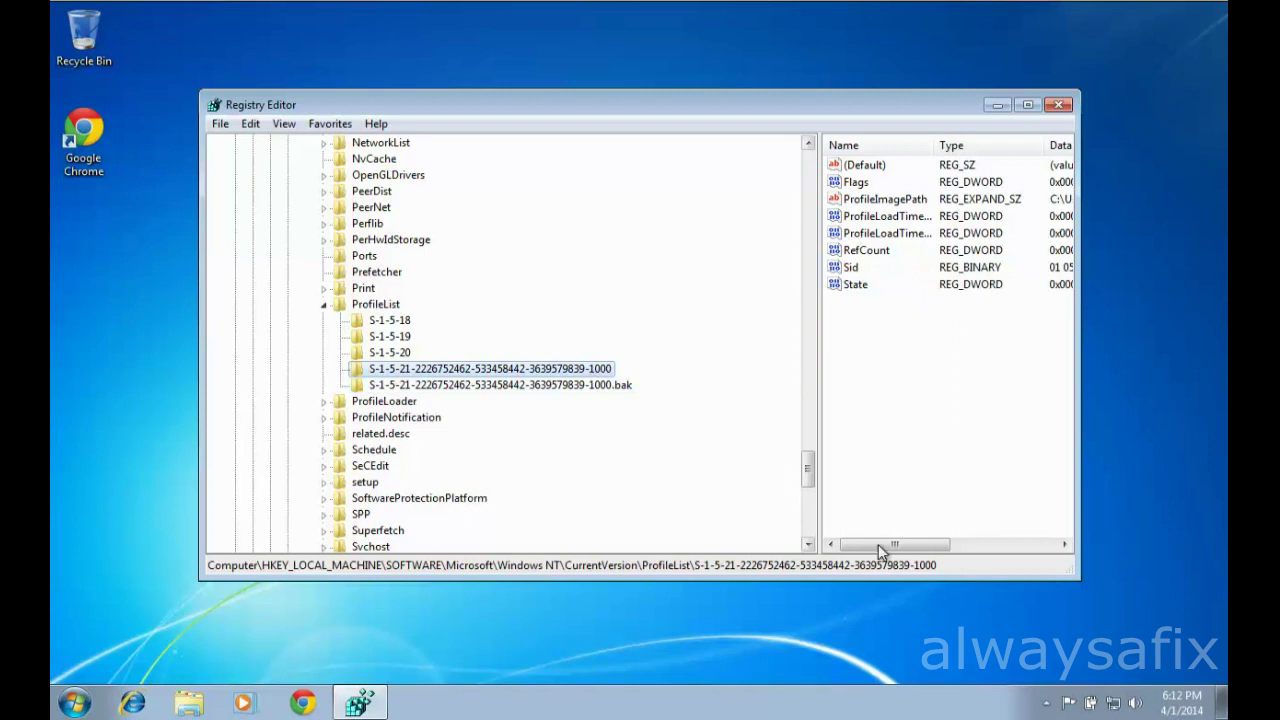
{"action": "left_click_drag", "start_coordinate": [888, 541], "coordinate": [850, 556]}
{"action": "right_click", "coordinate": [577, 371]}
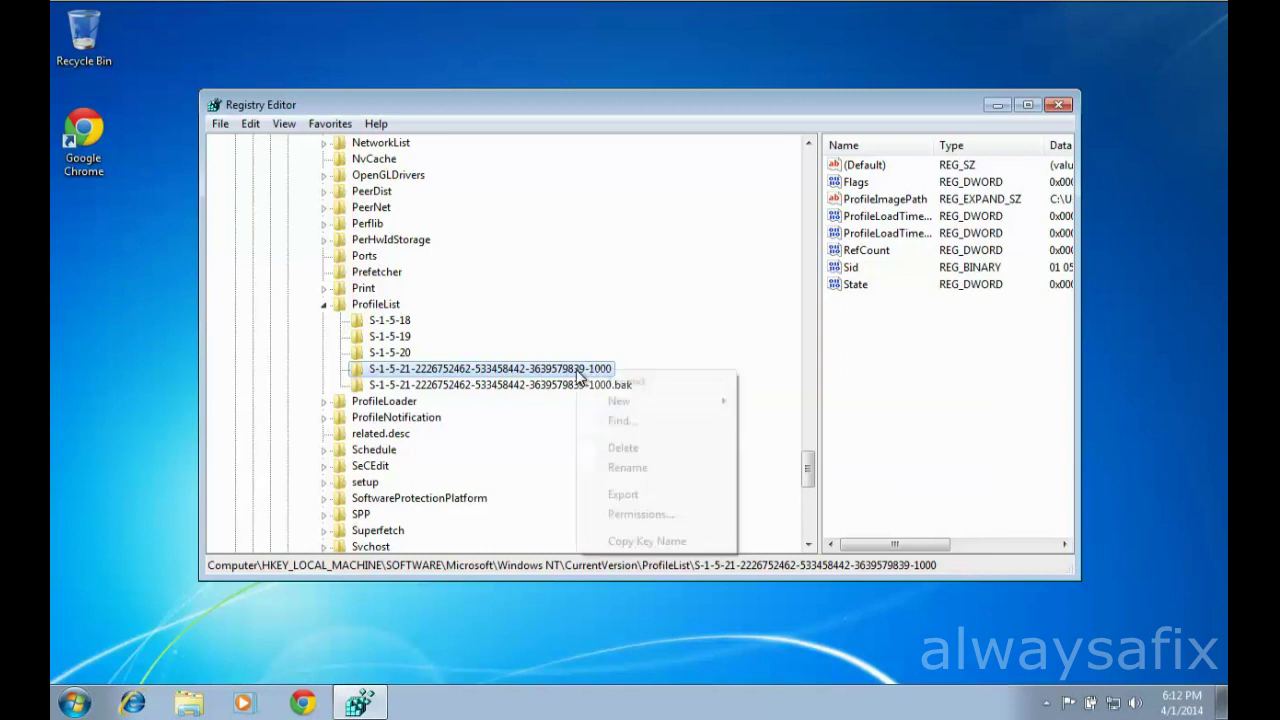
{"action": "left_click", "coordinate": [630, 468]}
{"action": "key", "text": "End"}
{"action": "type", "text": ".ba"}
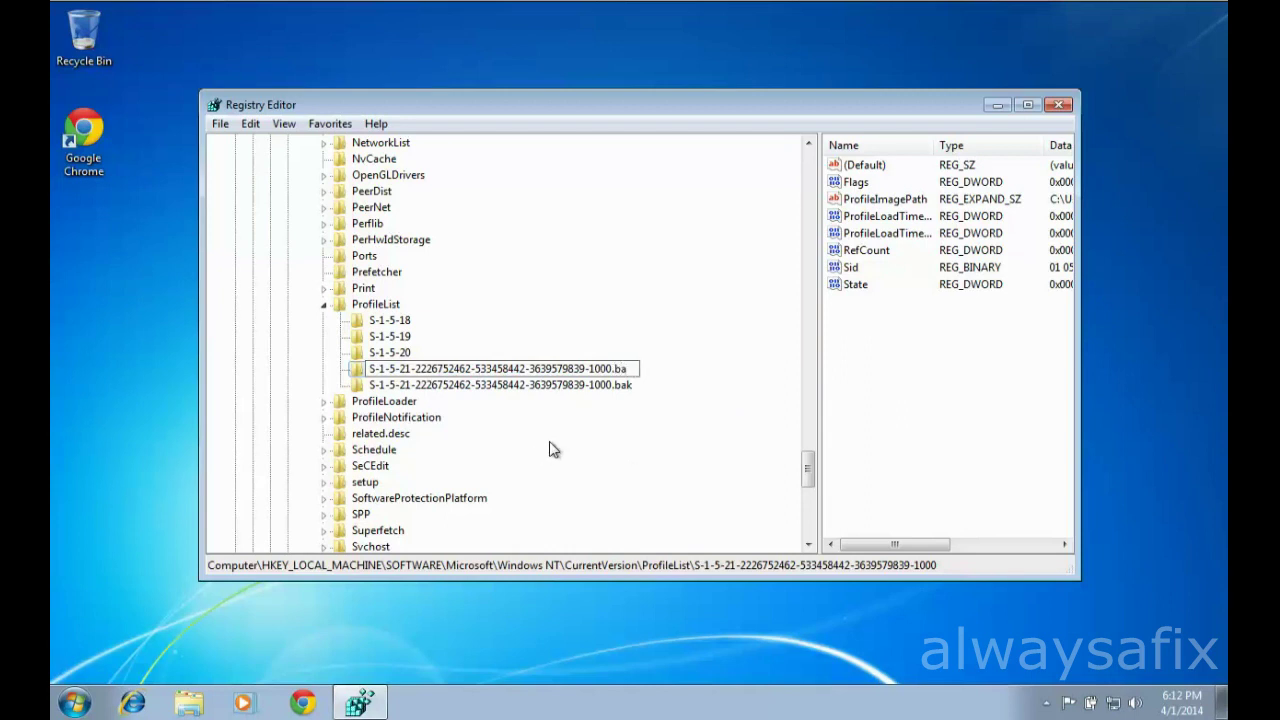
{"action": "key", "text": "Return"}
- Rename the …-1000.bak key to …-1000 by removing the .bak suffix
{"action": "right_click", "coordinate": [548, 385]}
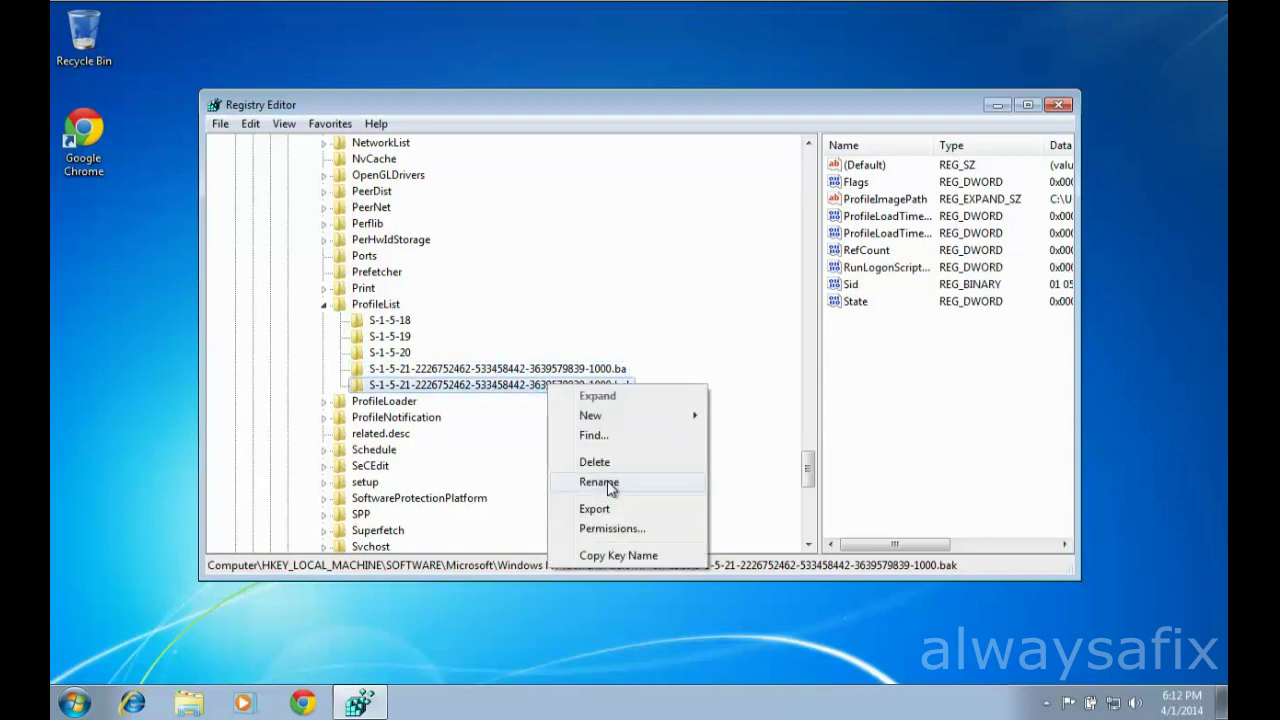
{"action": "left_click", "coordinate": [600, 484]}
{"action": "key", "text": "End"}
{"action": "key", "text": "BackSpace"}
{"action": "key", "text": "BackSpace"}
{"action": "key", "text": "BackSpace"}
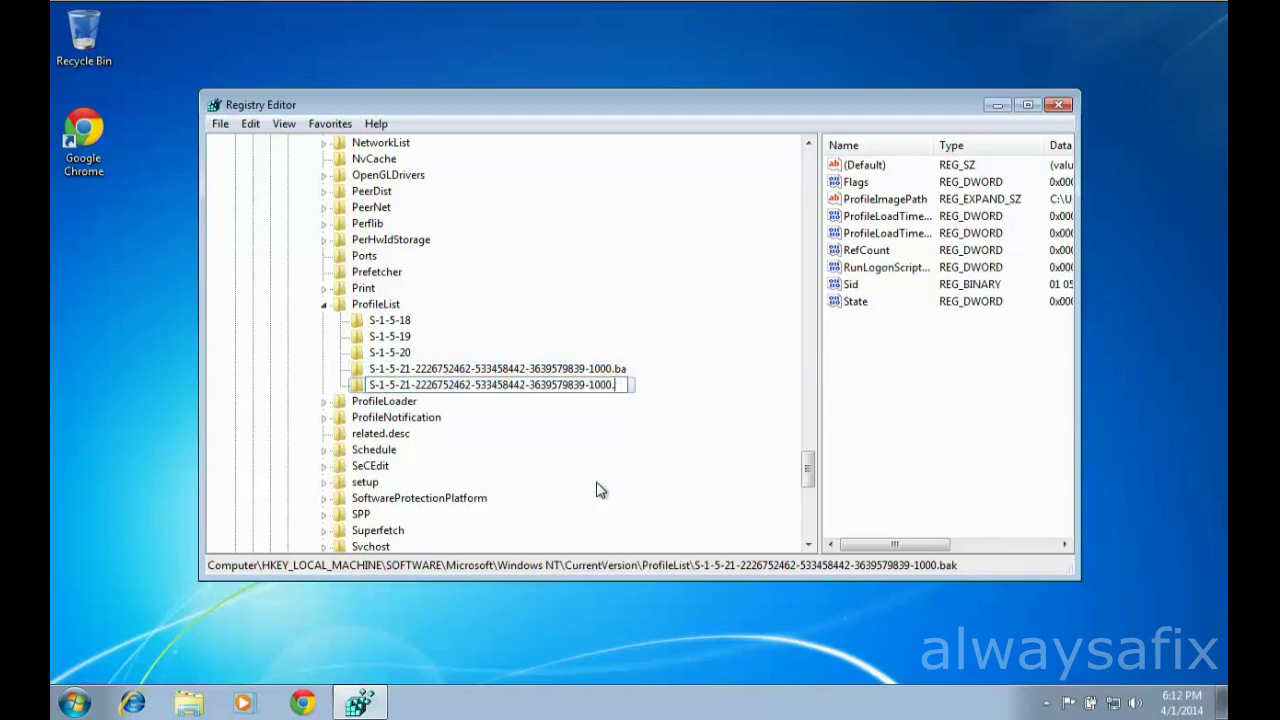
{"action": "key", "text": "BackSpace"}
{"action": "key", "text": "Return"}
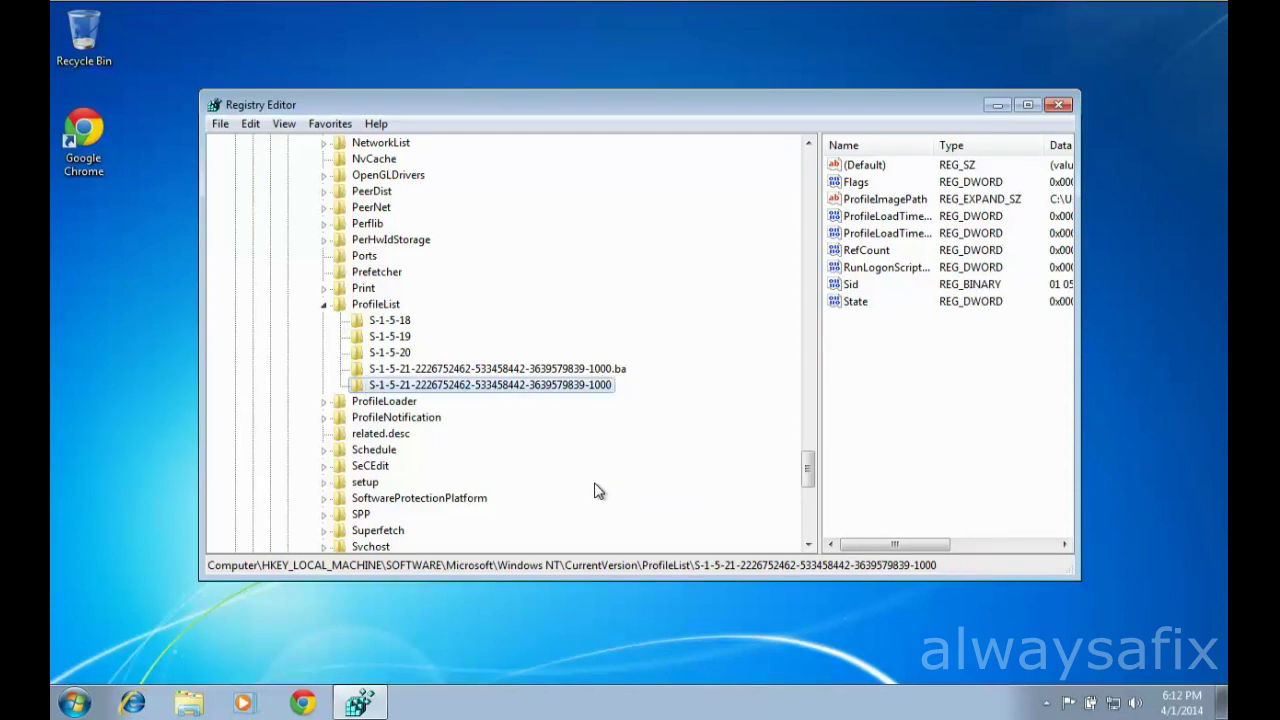
- Rename …-1000.ba to …-1000.bak and select the restored …-1000 key
{"action": "right_click", "coordinate": [540, 374]}
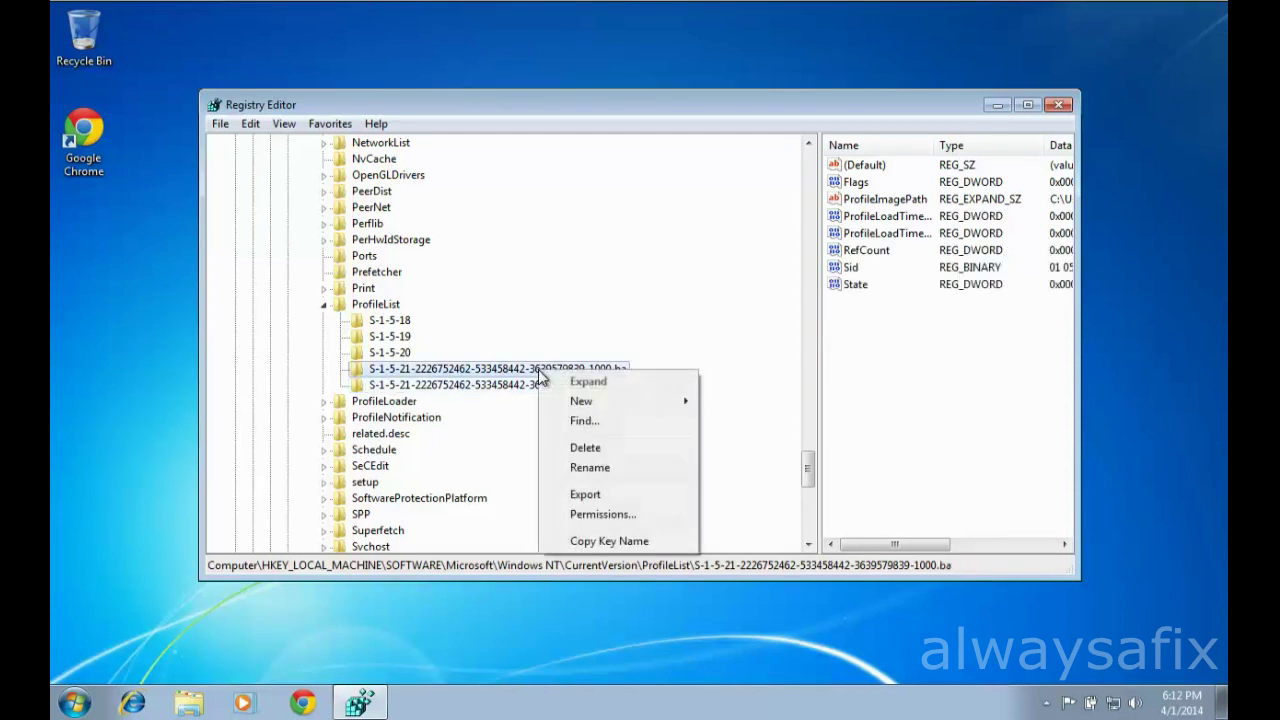
{"action": "left_click", "coordinate": [604, 470]}
{"action": "key", "text": "End"}
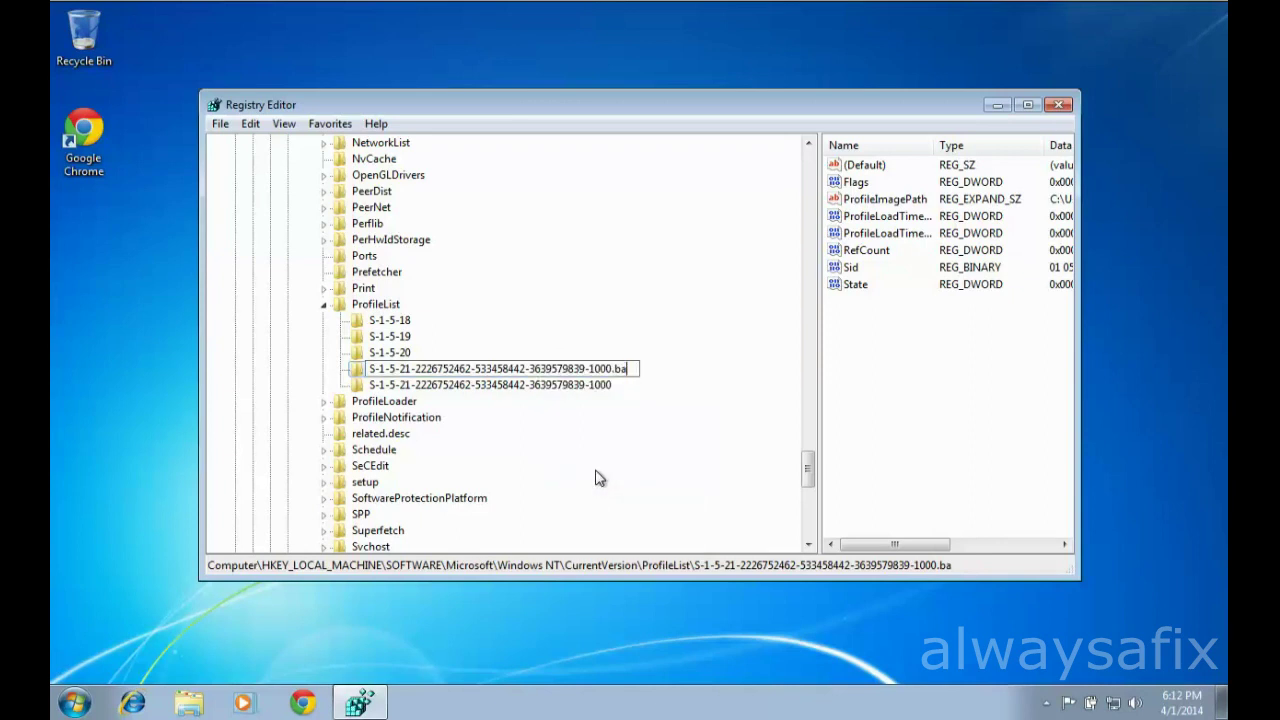
{"action": "type", "text": "k"}
{"action": "key", "text": "Return"}
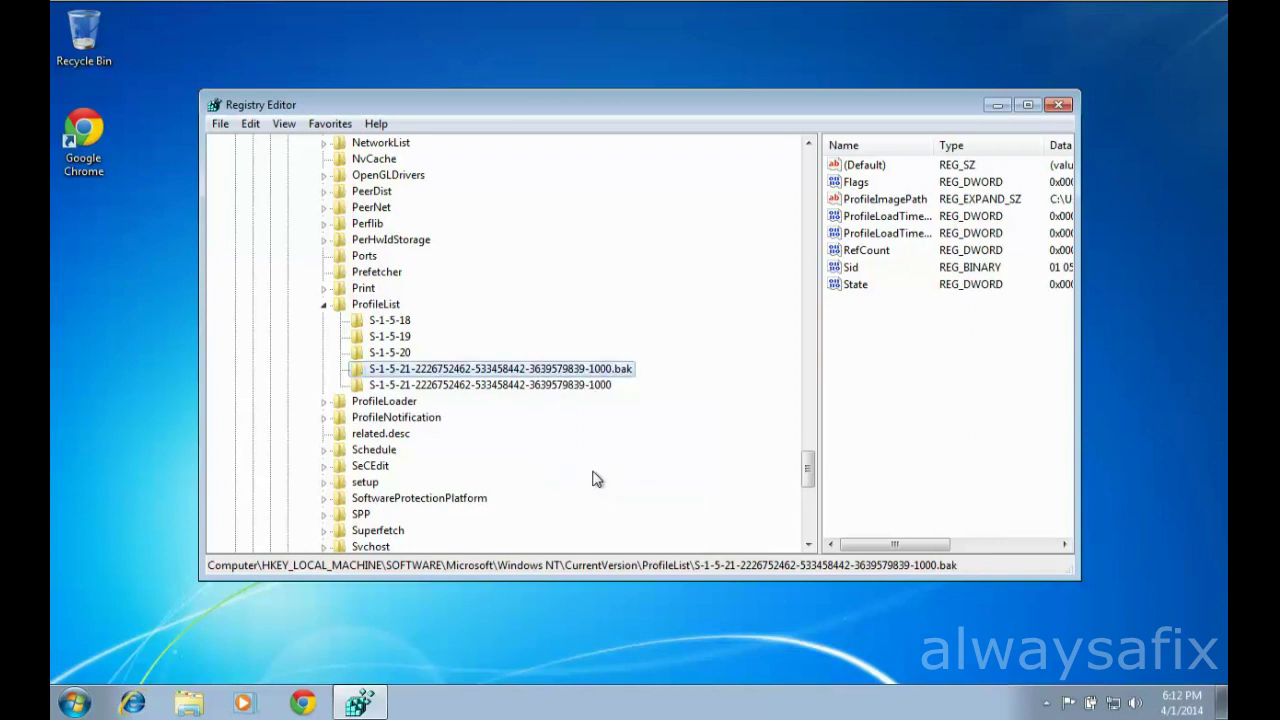
{"action": "left_click", "coordinate": [556, 386]}
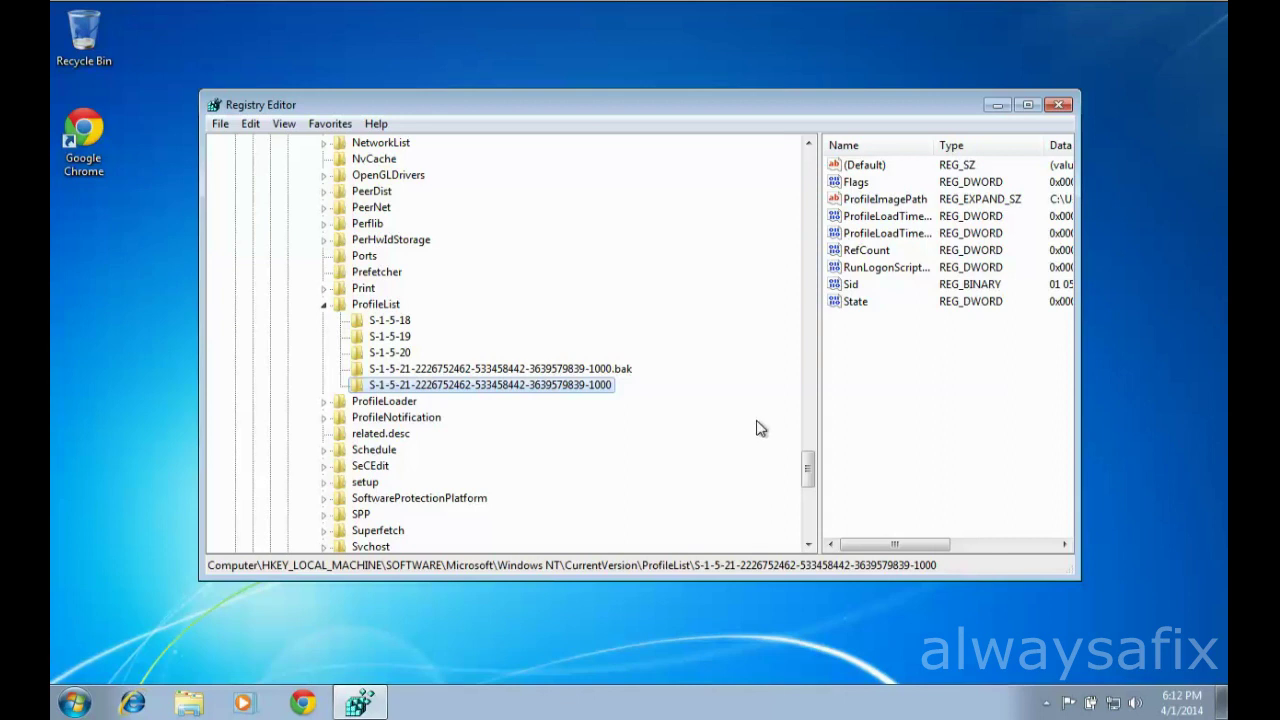
- Leave RefCount at 0 and set the State DWORD value to 0
{"action": "double_click", "coordinate": [850, 256]}
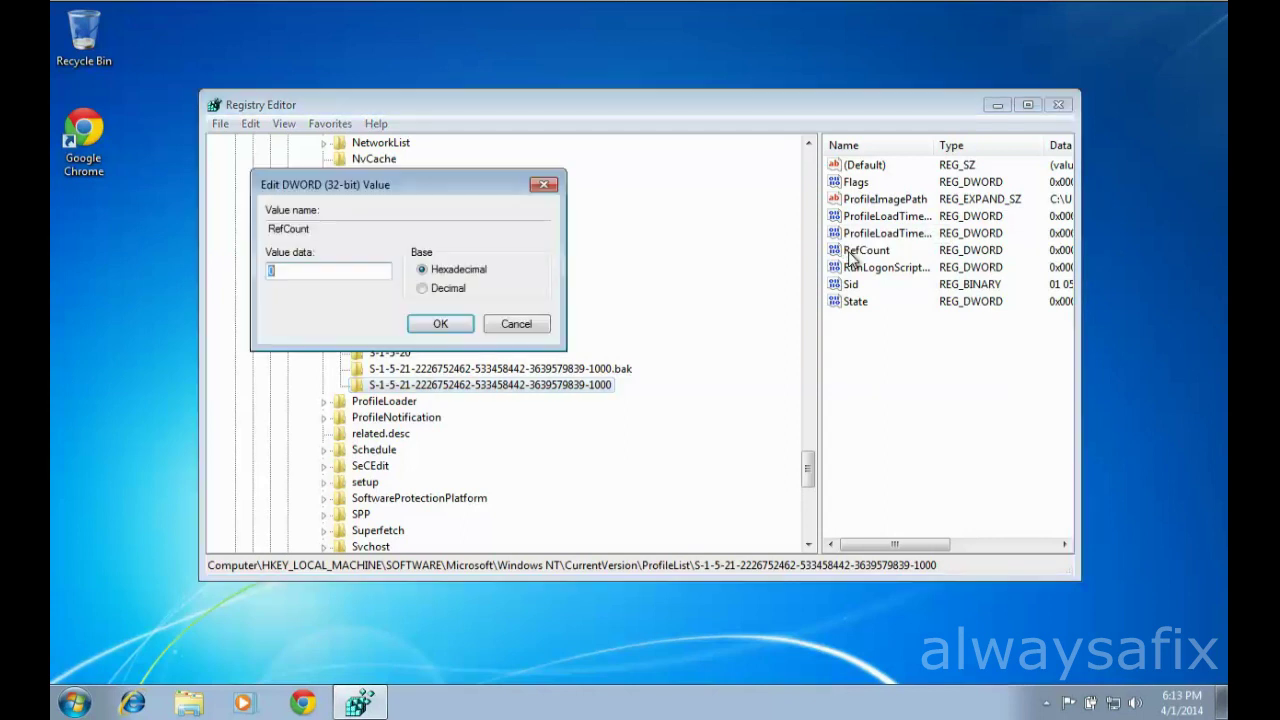
{"action": "left_click", "coordinate": [438, 332]}
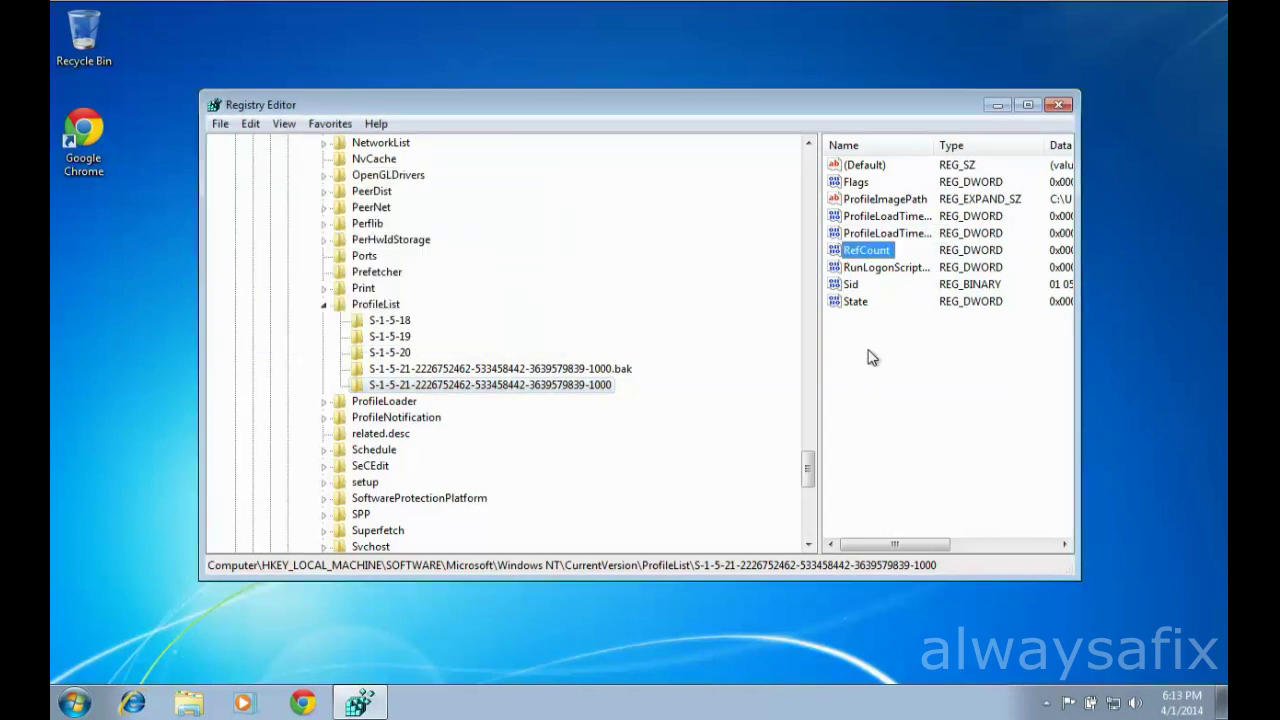
{"action": "double_click", "coordinate": [855, 301]}
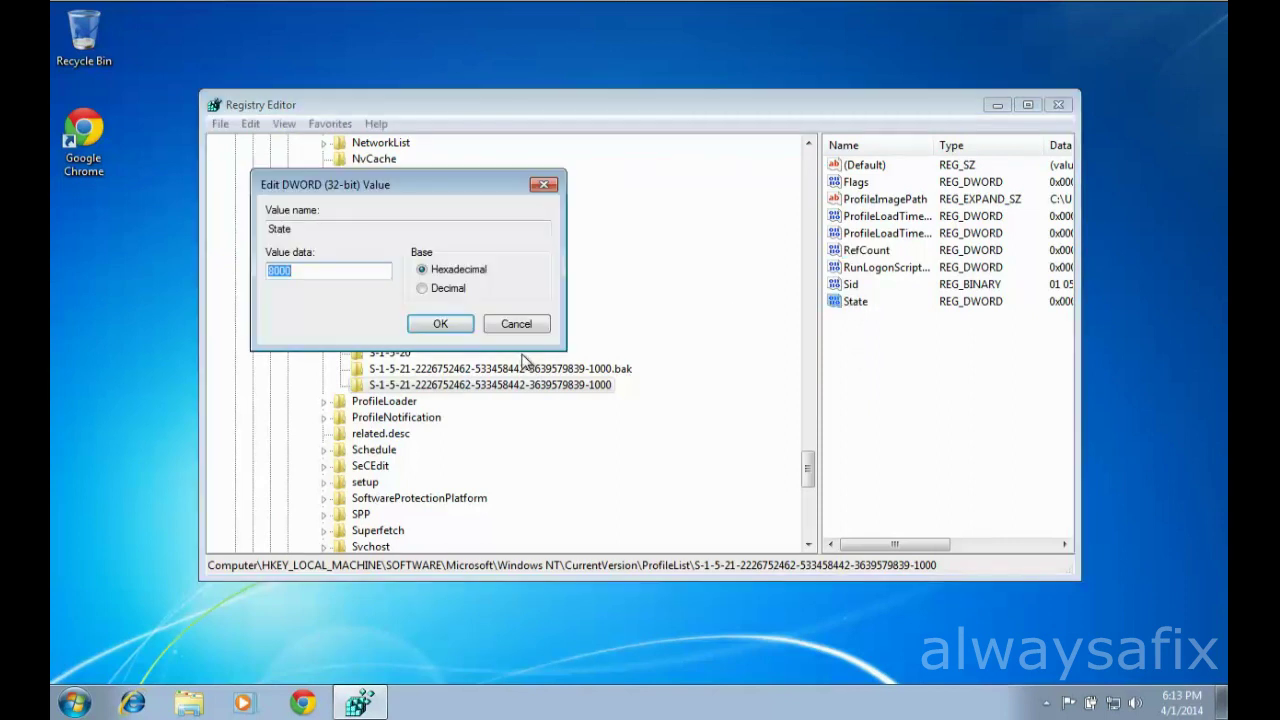
{"action": "type", "text": "0"}
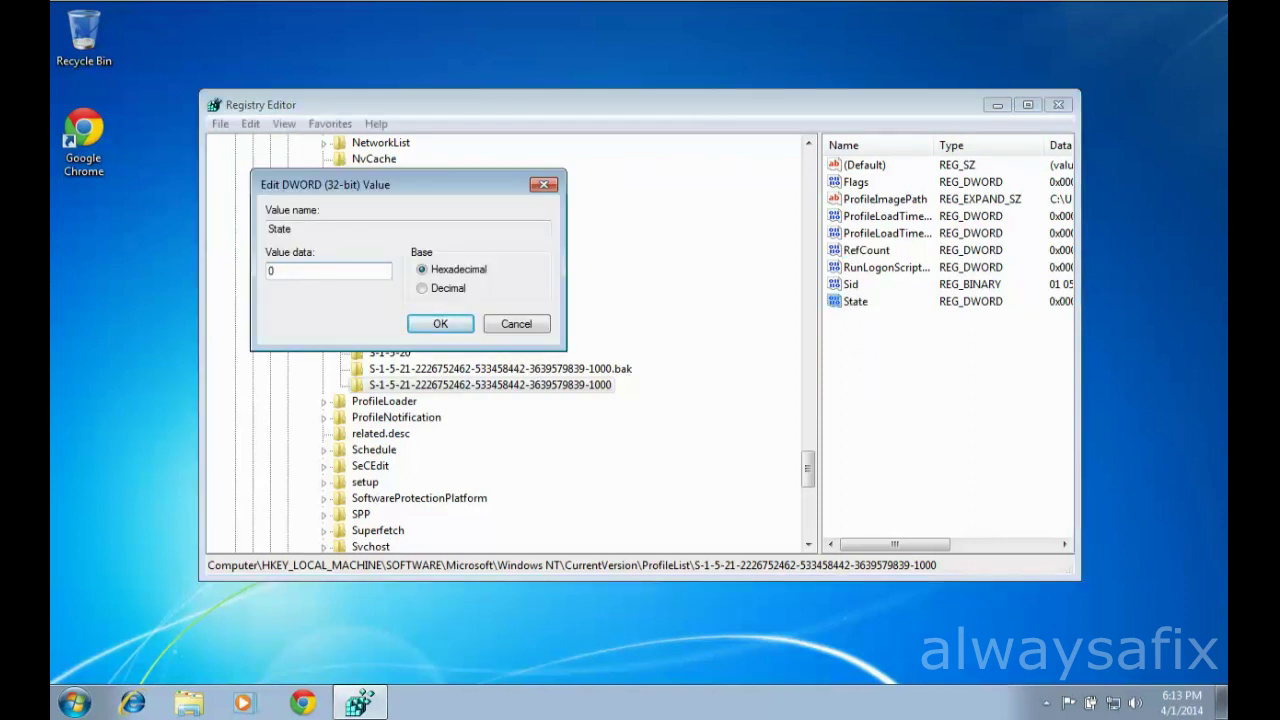
{"action": "left_click", "coordinate": [444, 324]}
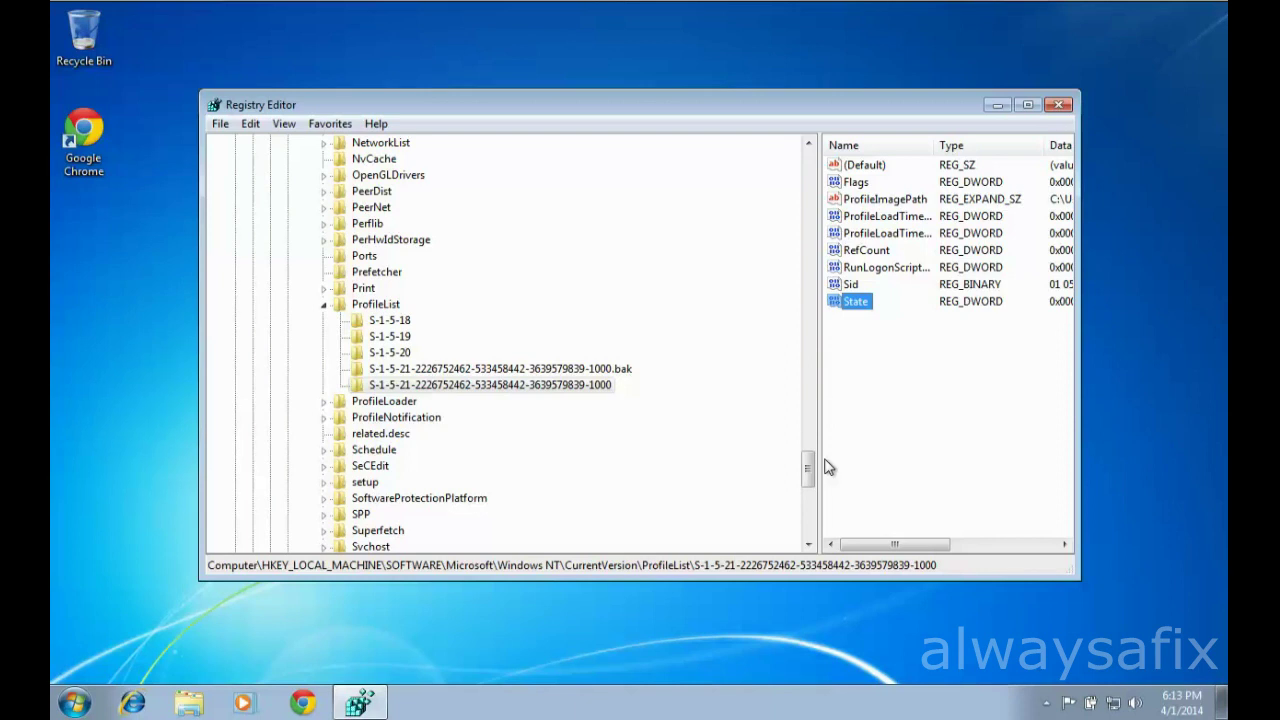
{"action": "left_click", "coordinate": [885, 199]}
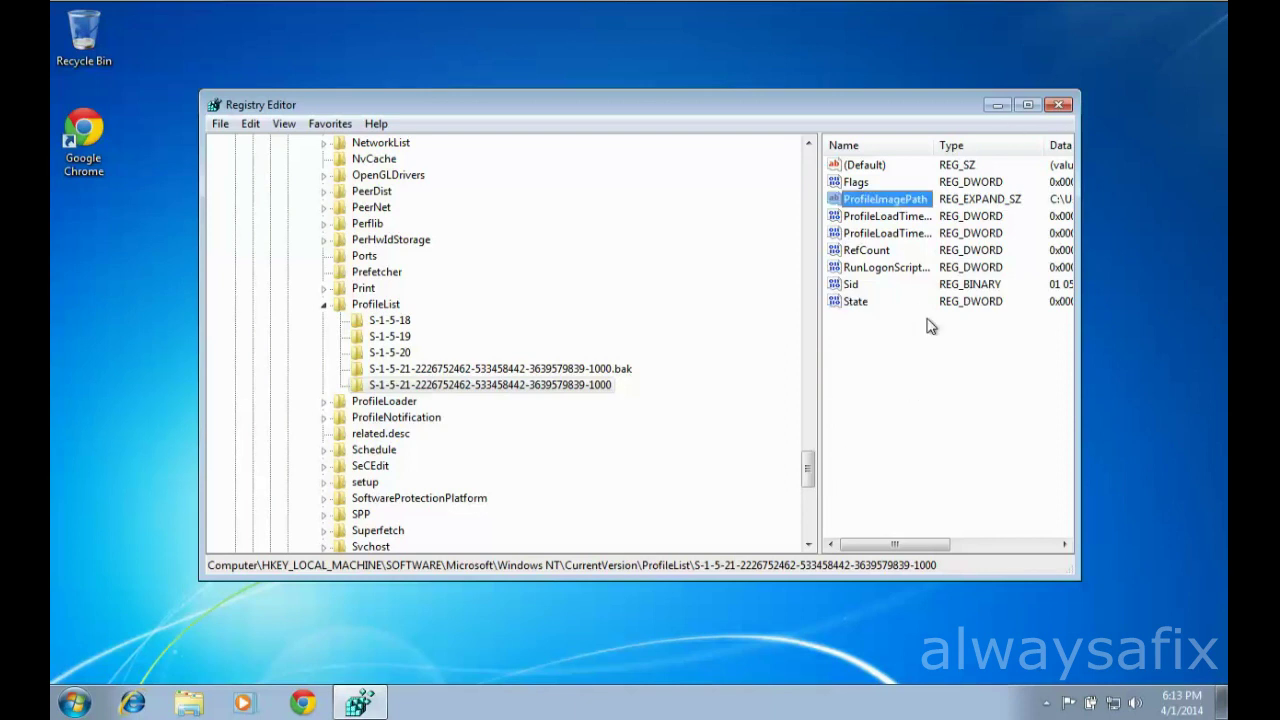
- Close Registry Editor, log off, and sign back in to the original account
{"action": "left_click", "coordinate": [1068, 106]}
{"action": "left_click", "coordinate": [72, 705]}
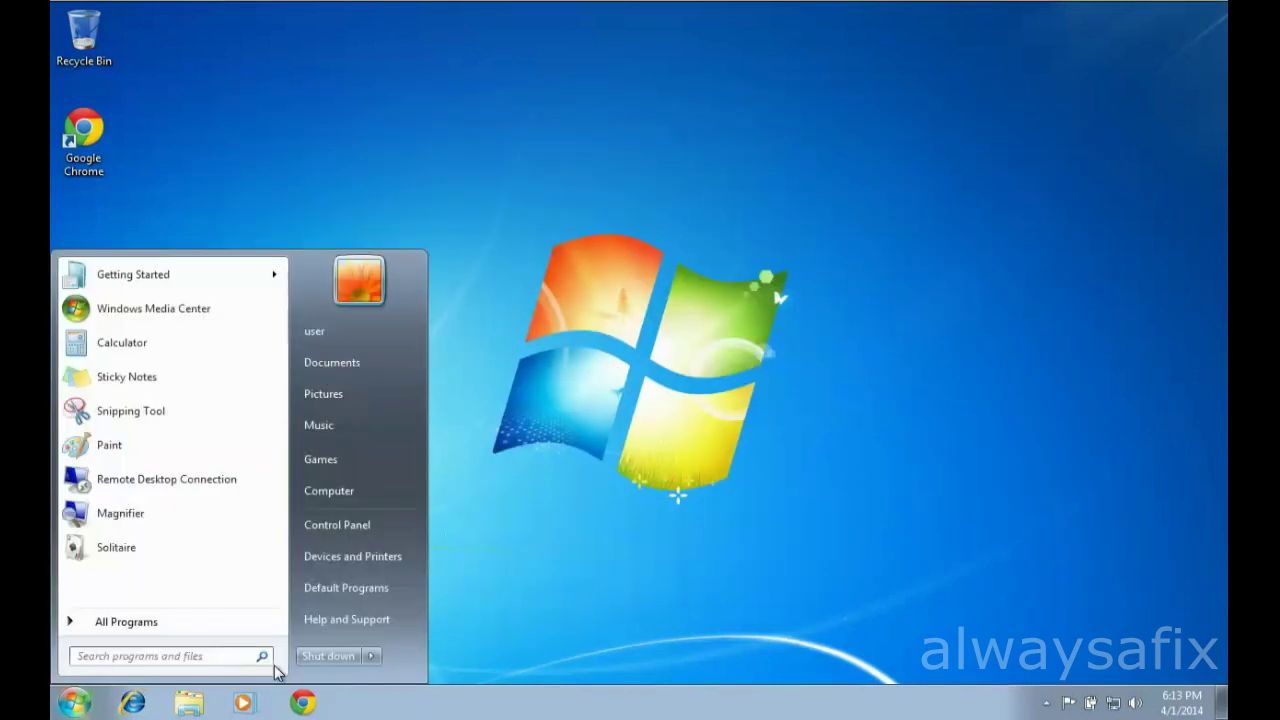
{"action": "mouse_move", "coordinate": [370, 657]}
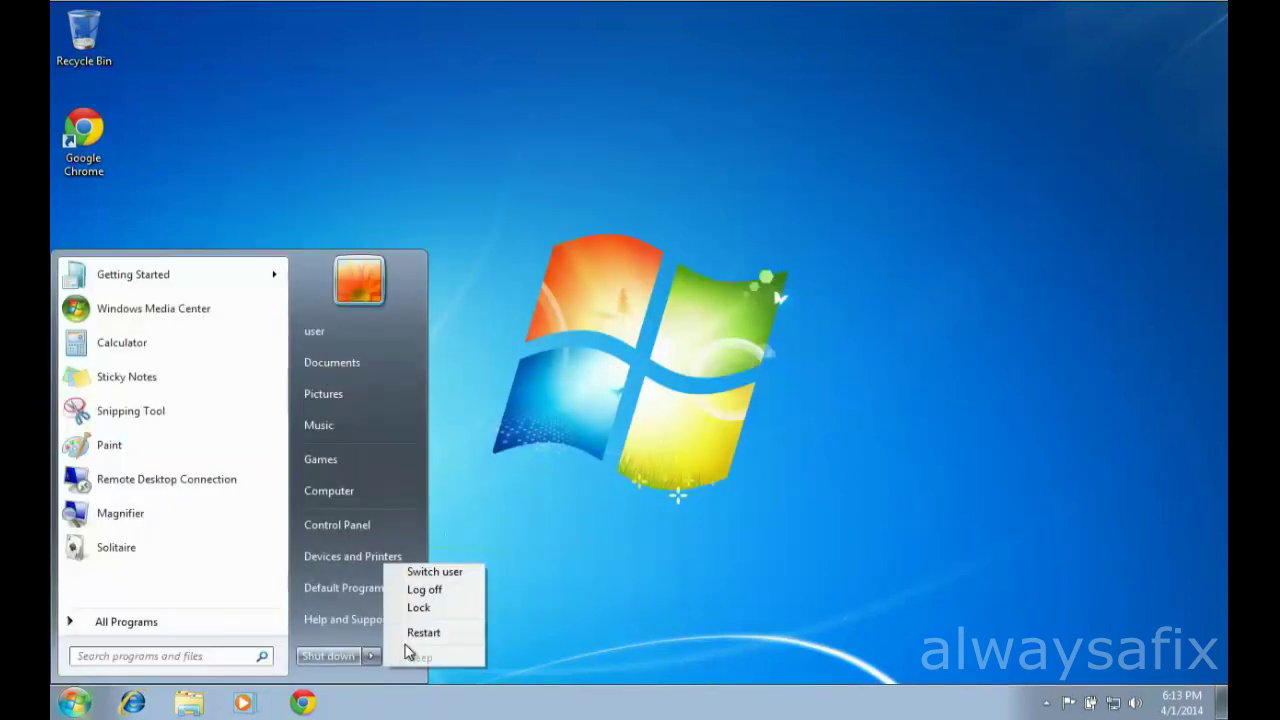
{"action": "left_click", "coordinate": [456, 590]}
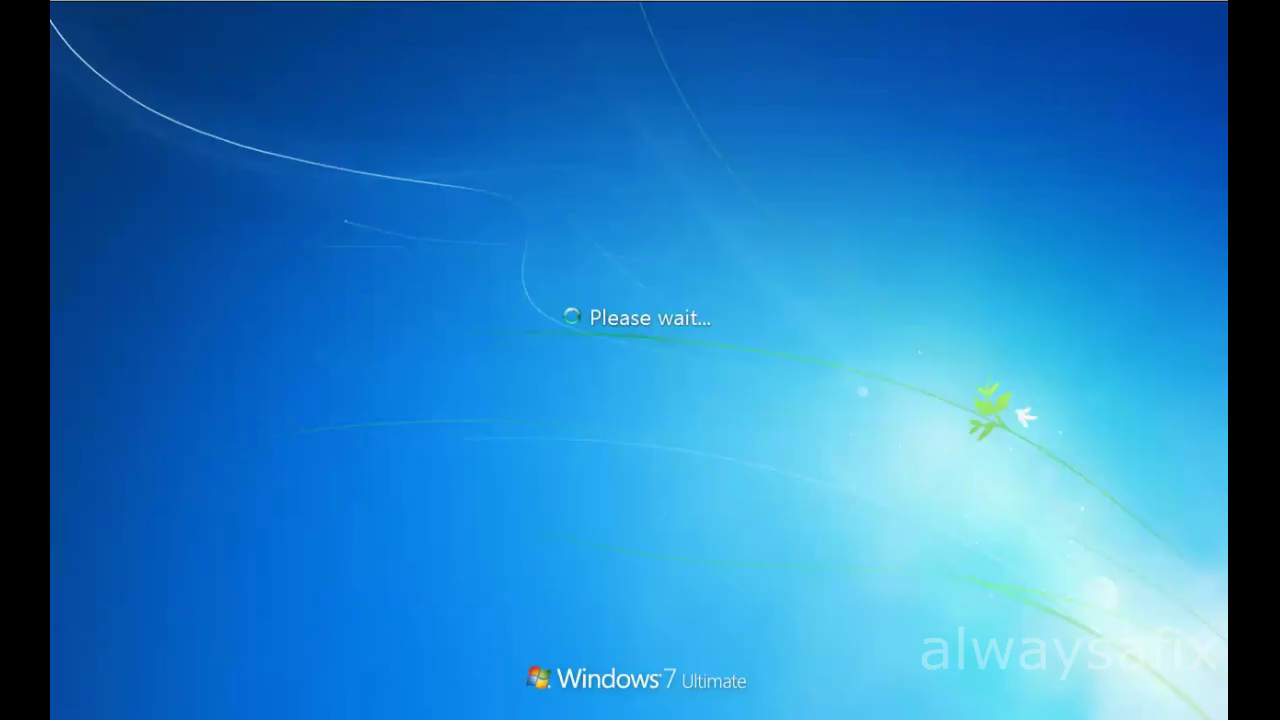
{"action": "left_click", "coordinate": [639, 424]}
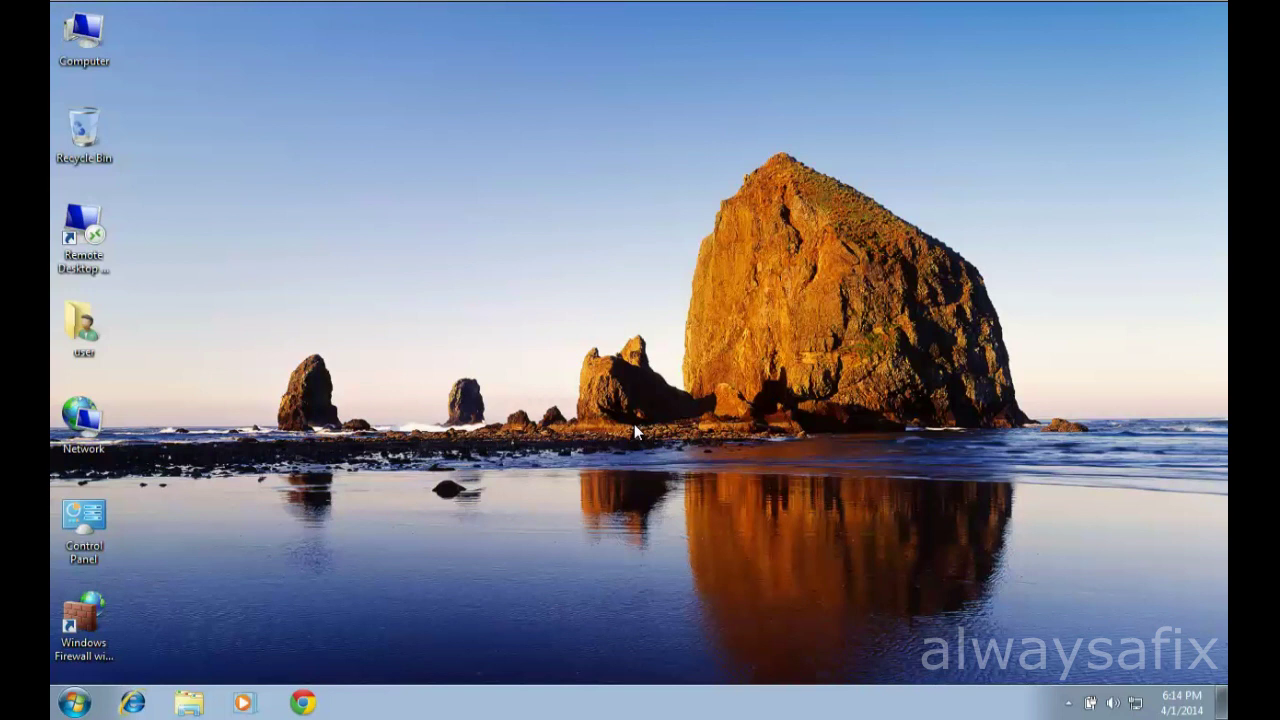
- Go to Control Panel > User Accounts > Manage another account
{"action": "left_click", "coordinate": [72, 706]}
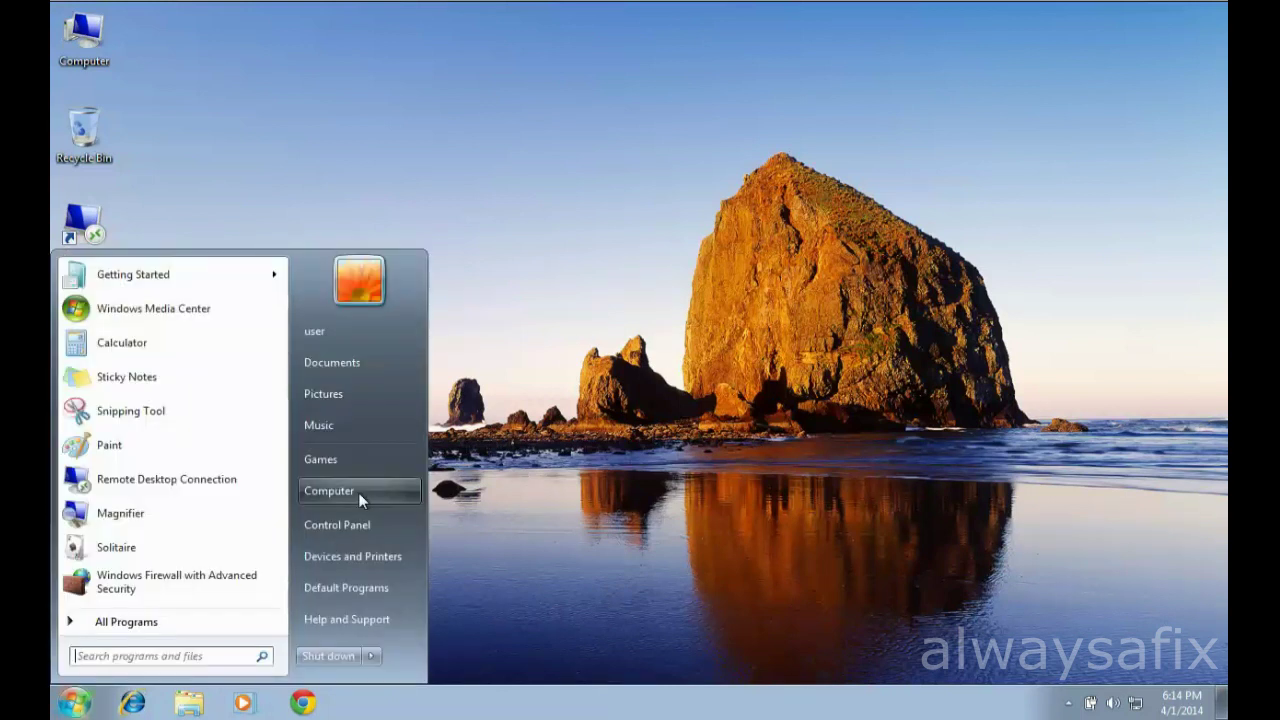
{"action": "left_click", "coordinate": [394, 518]}
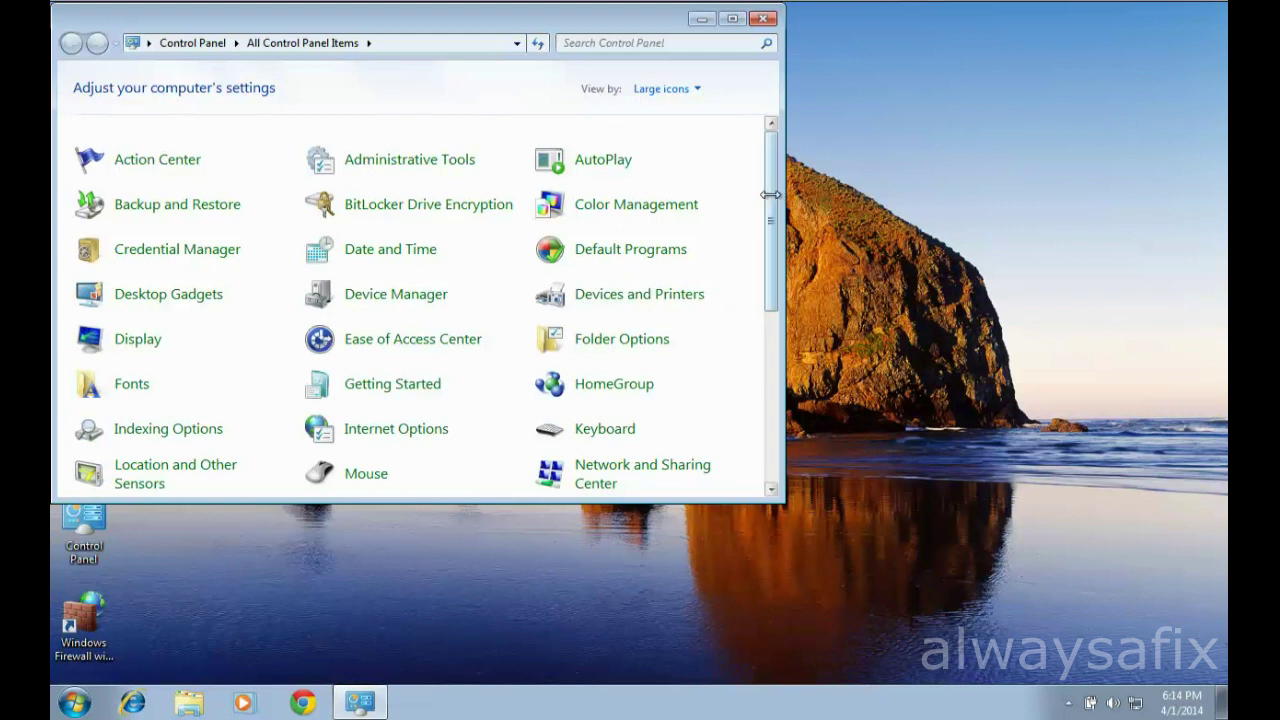
{"action": "scroll", "coordinate": [757, 356], "scroll_direction": "down", "scroll_amount": 5}
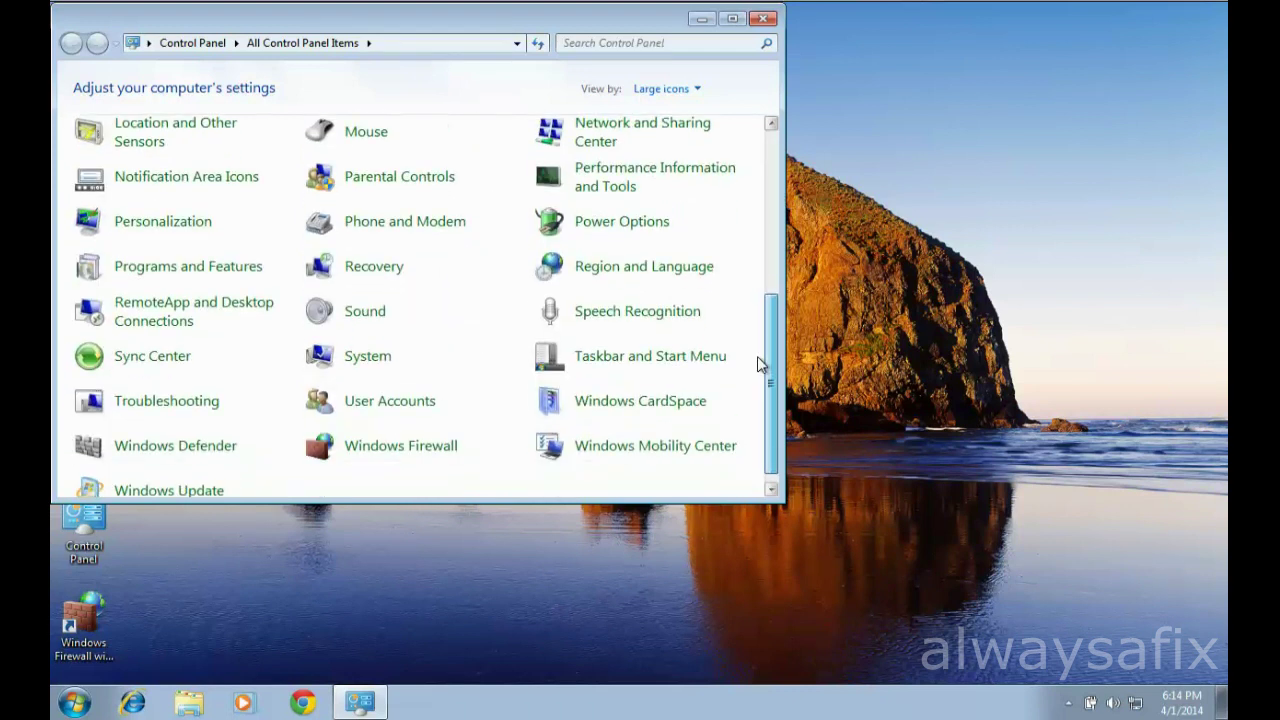
{"action": "left_click", "coordinate": [401, 402]}
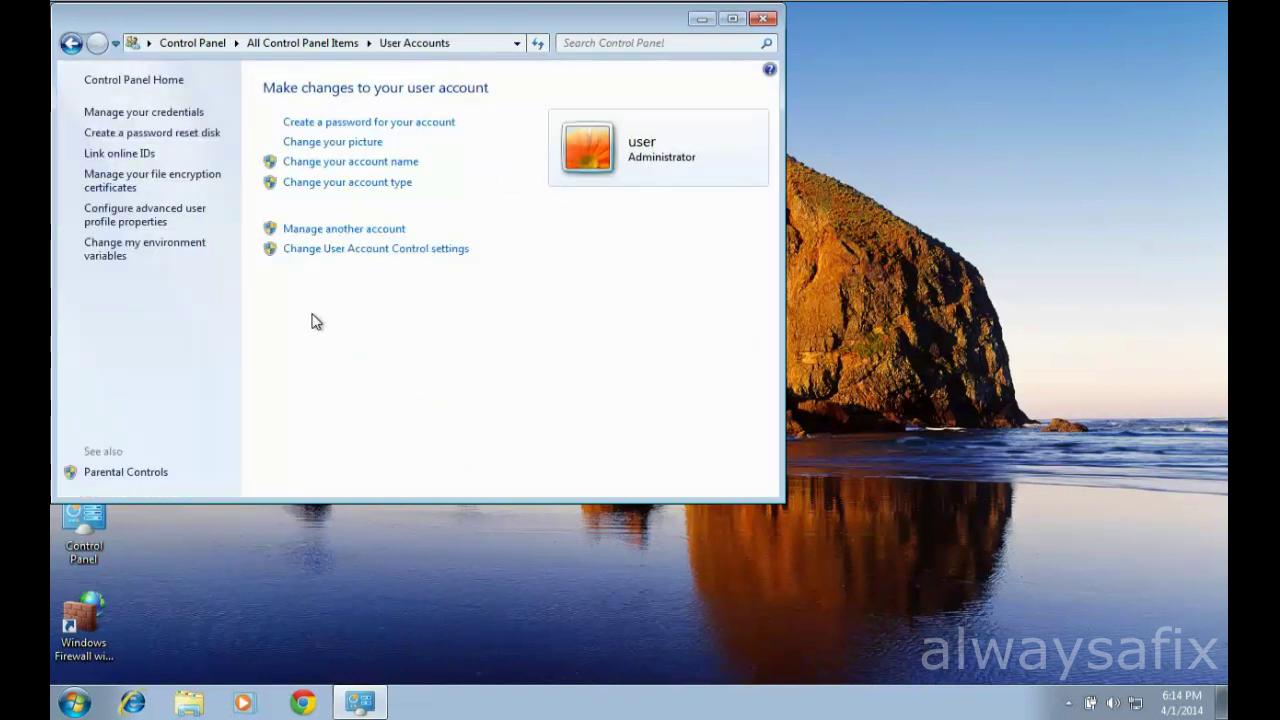
{"action": "left_click", "coordinate": [352, 229]}
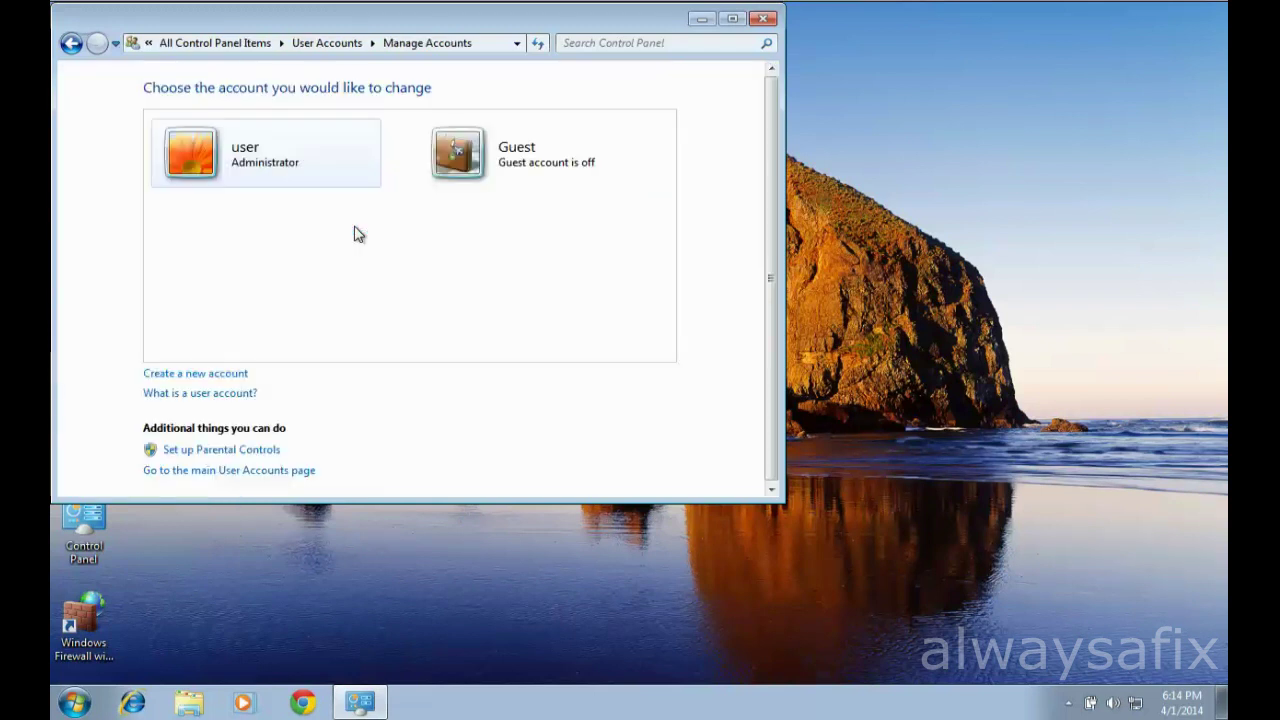
- Create an Administrator account named 'user2', then close the window
{"action": "left_click", "coordinate": [209, 376]}
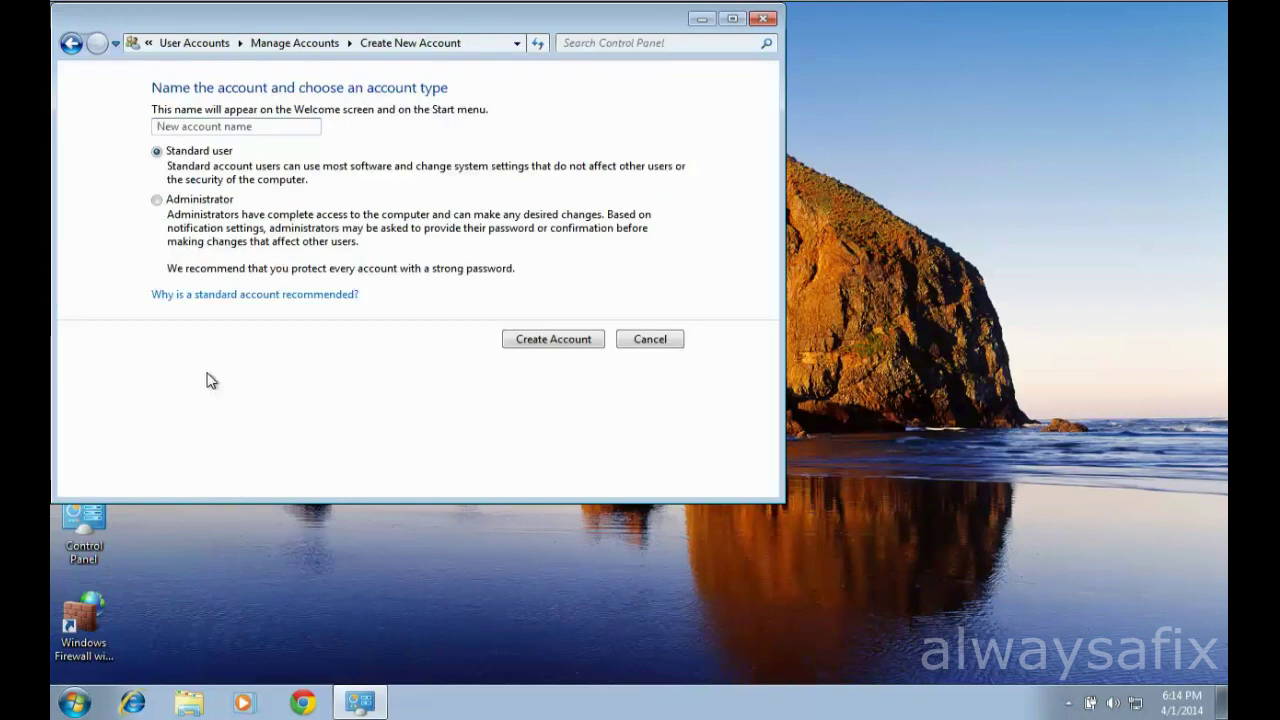
{"action": "type", "text": "user2"}
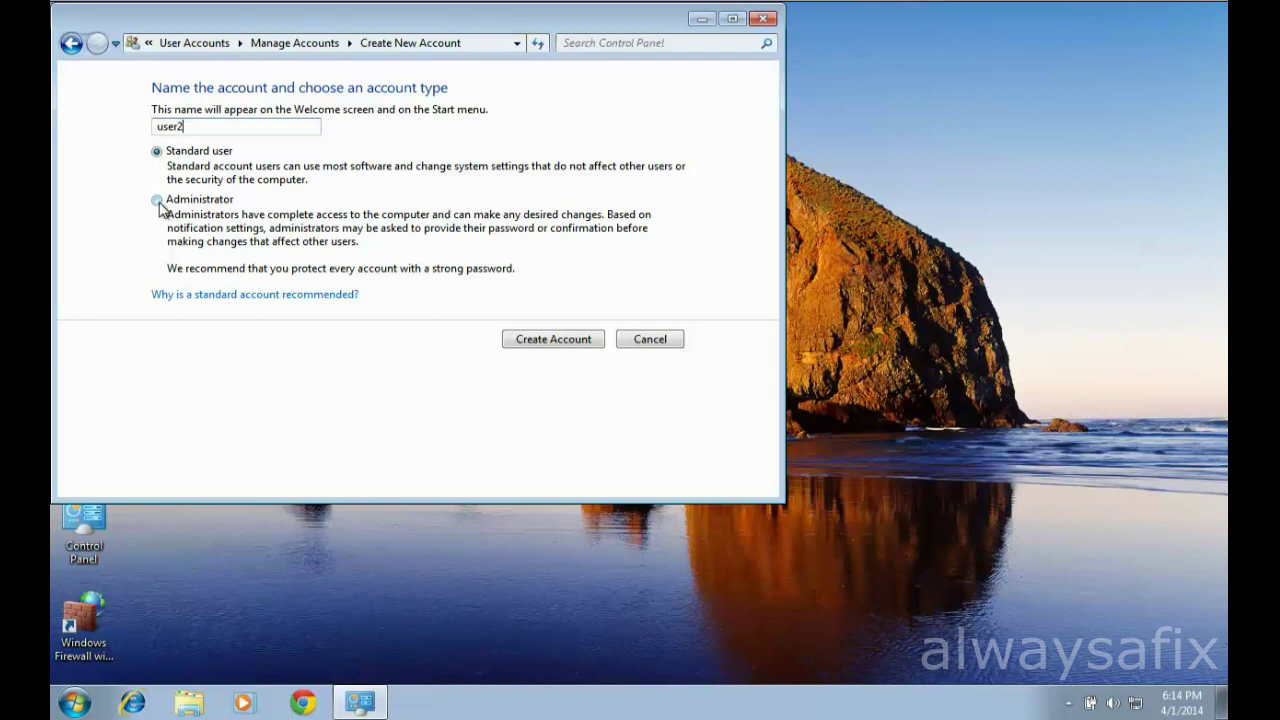
{"action": "left_click", "coordinate": [157, 201]}
{"action": "left_click", "coordinate": [553, 340]}
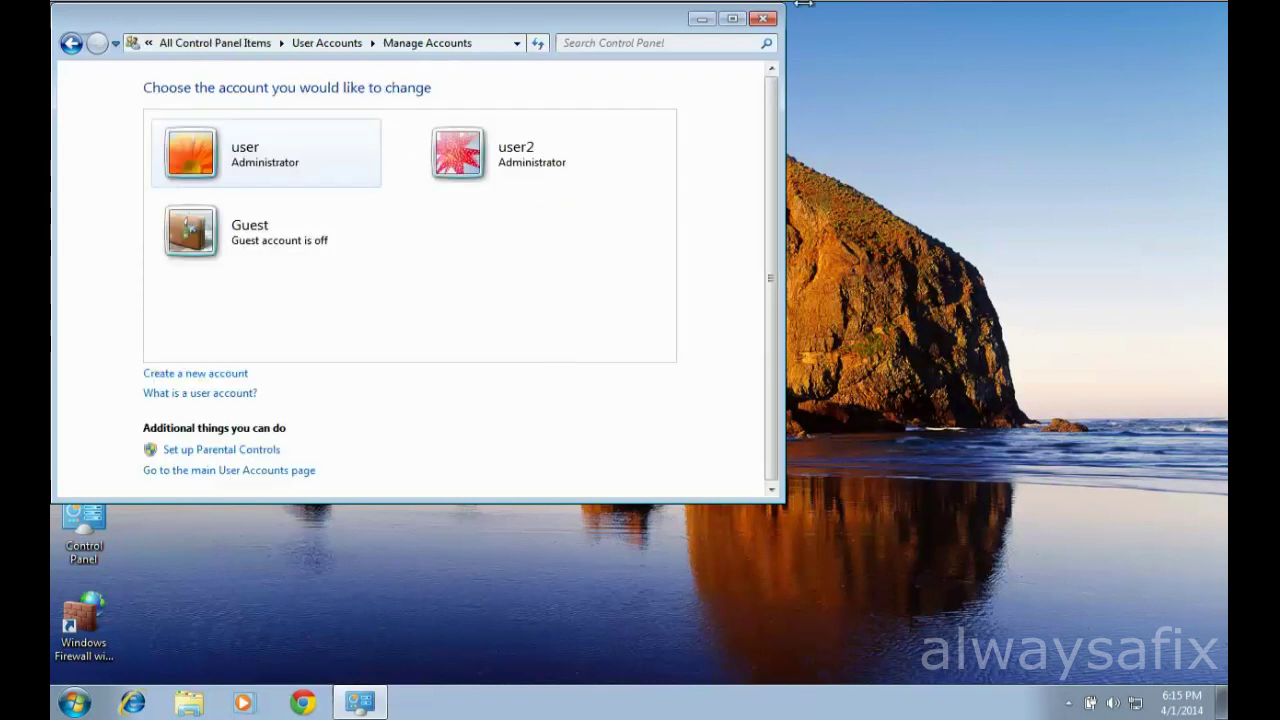
{"action": "left_click", "coordinate": [763, 18]}
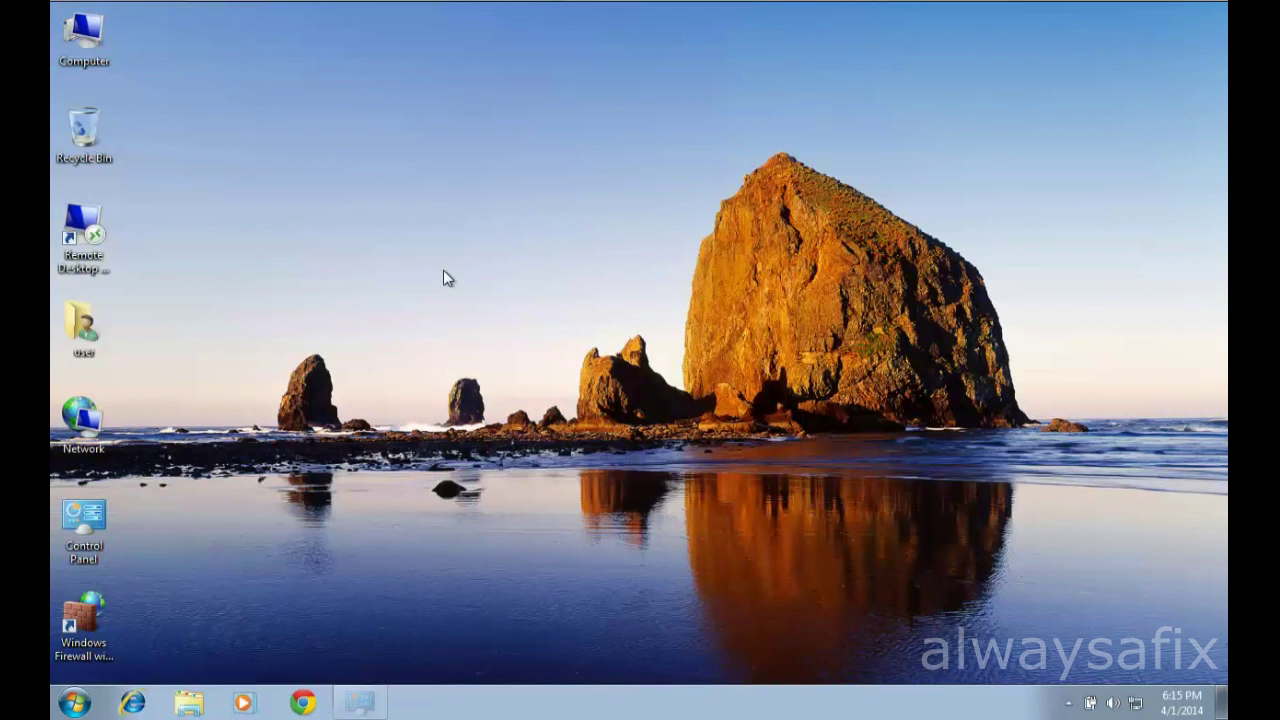
- Log off via the Shut down arrow and sign in with the user2 tile
{"action": "left_click", "coordinate": [74, 702]}
{"action": "mouse_move", "coordinate": [370, 659]}
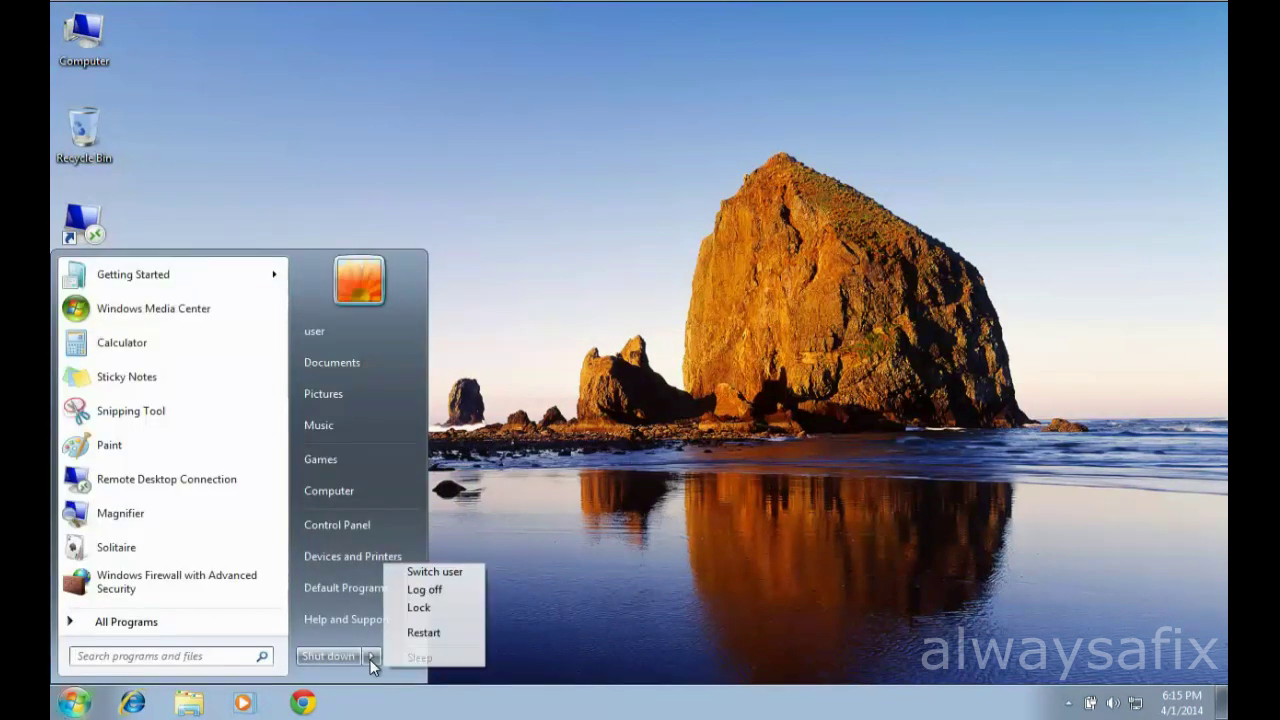
{"action": "left_click", "coordinate": [438, 591]}
{"action": "left_click", "coordinate": [438, 591]}
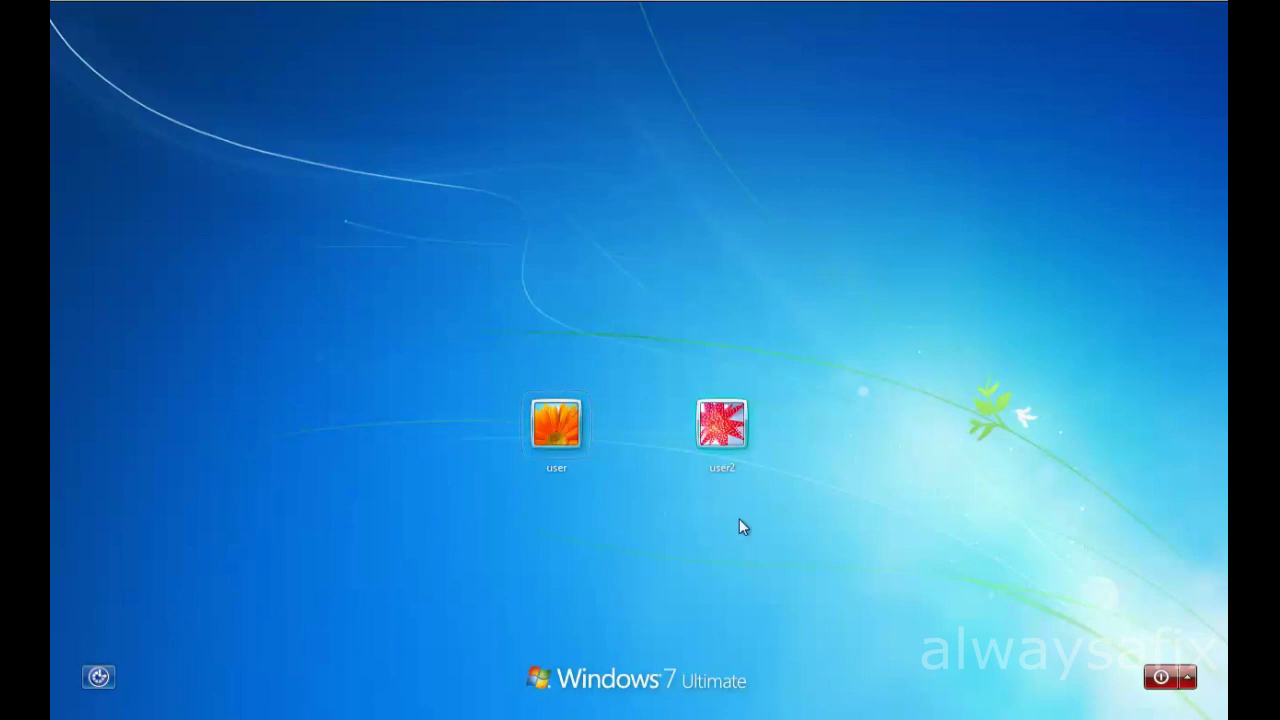
{"action": "left_click", "coordinate": [731, 429]}
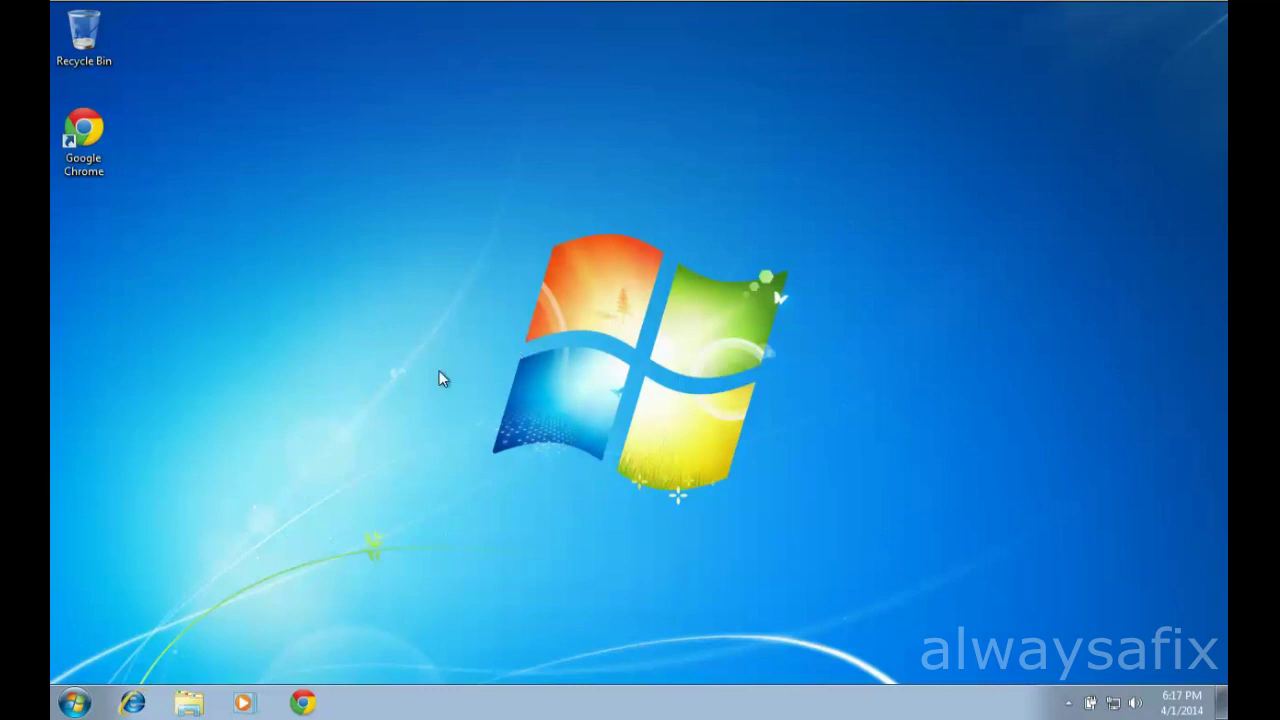
- Browse Computer > Local Disk (C:) > Users and select the user folder
{"action": "left_click", "coordinate": [74, 703]}
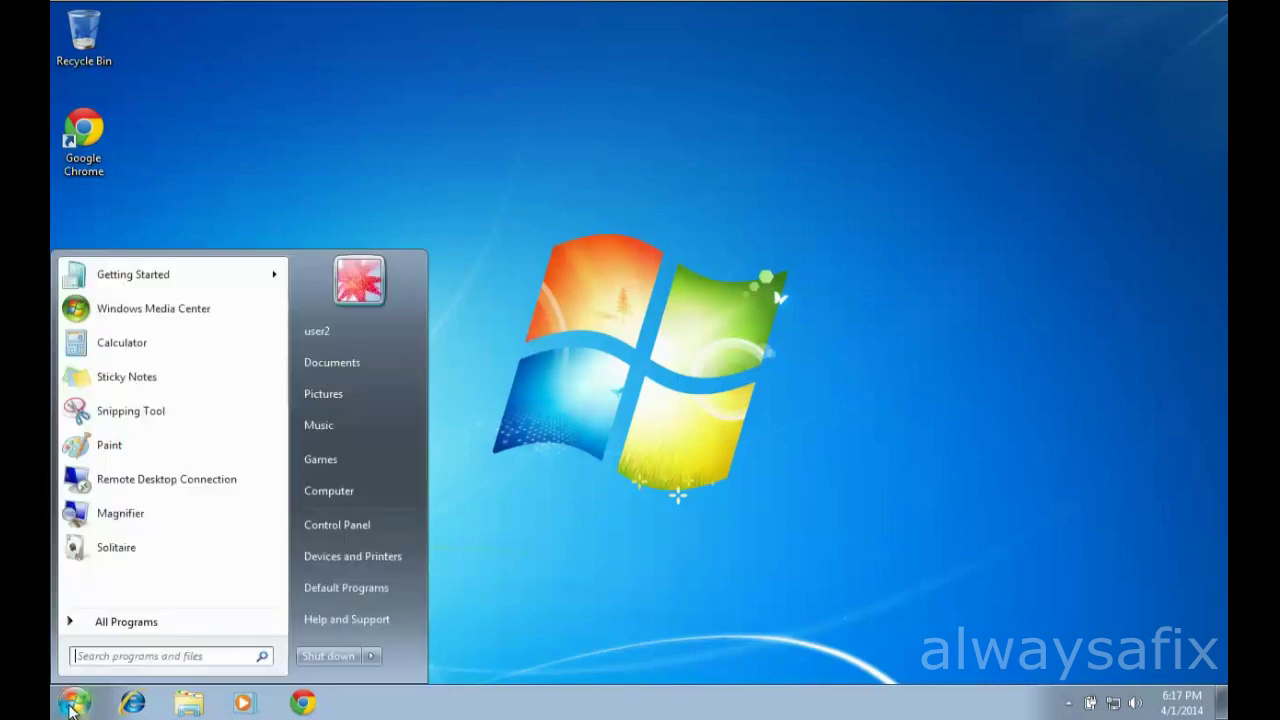
{"action": "left_click", "coordinate": [365, 492]}
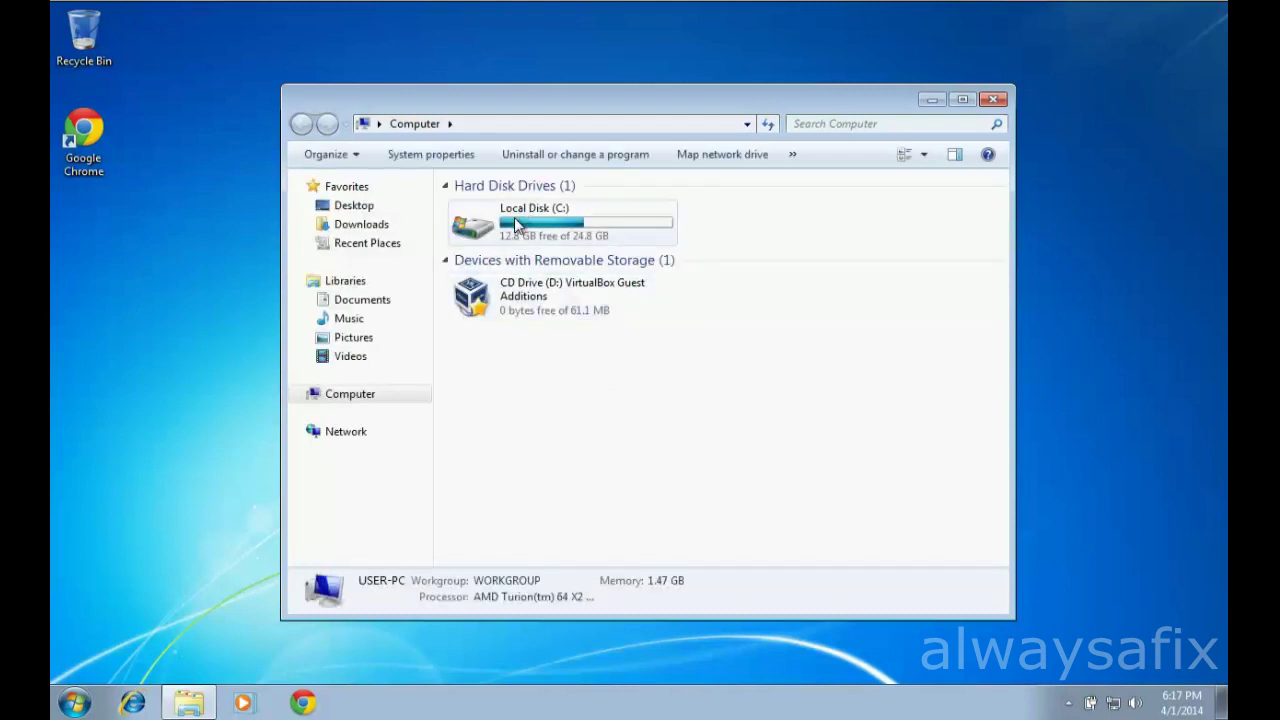
{"action": "left_click", "coordinate": [515, 224]}
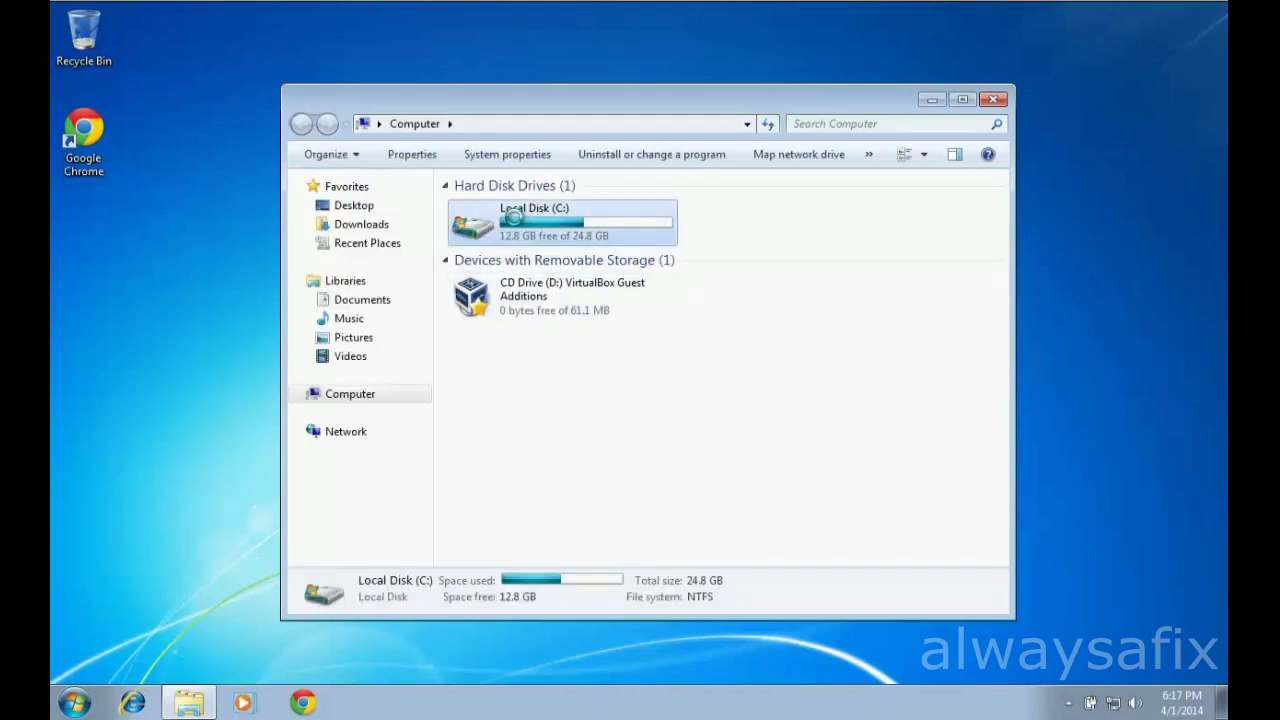
{"action": "double_click", "coordinate": [512, 218]}
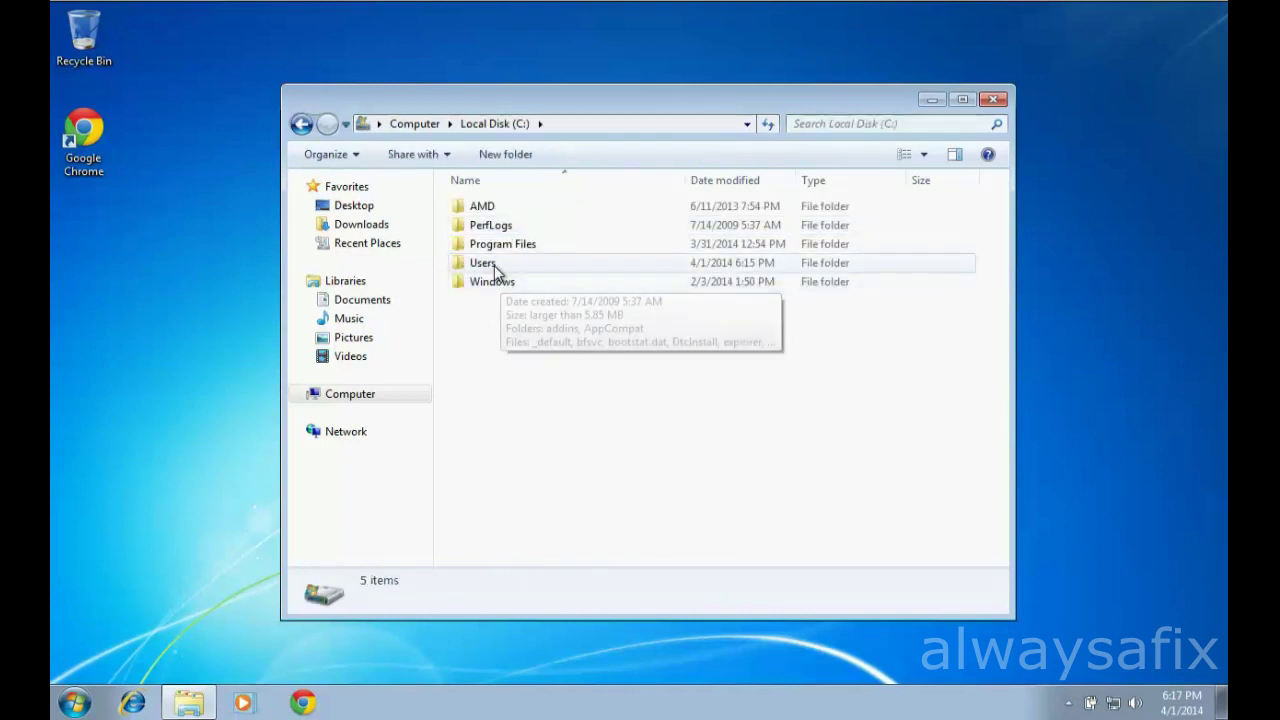
{"action": "double_click", "coordinate": [483, 263]}
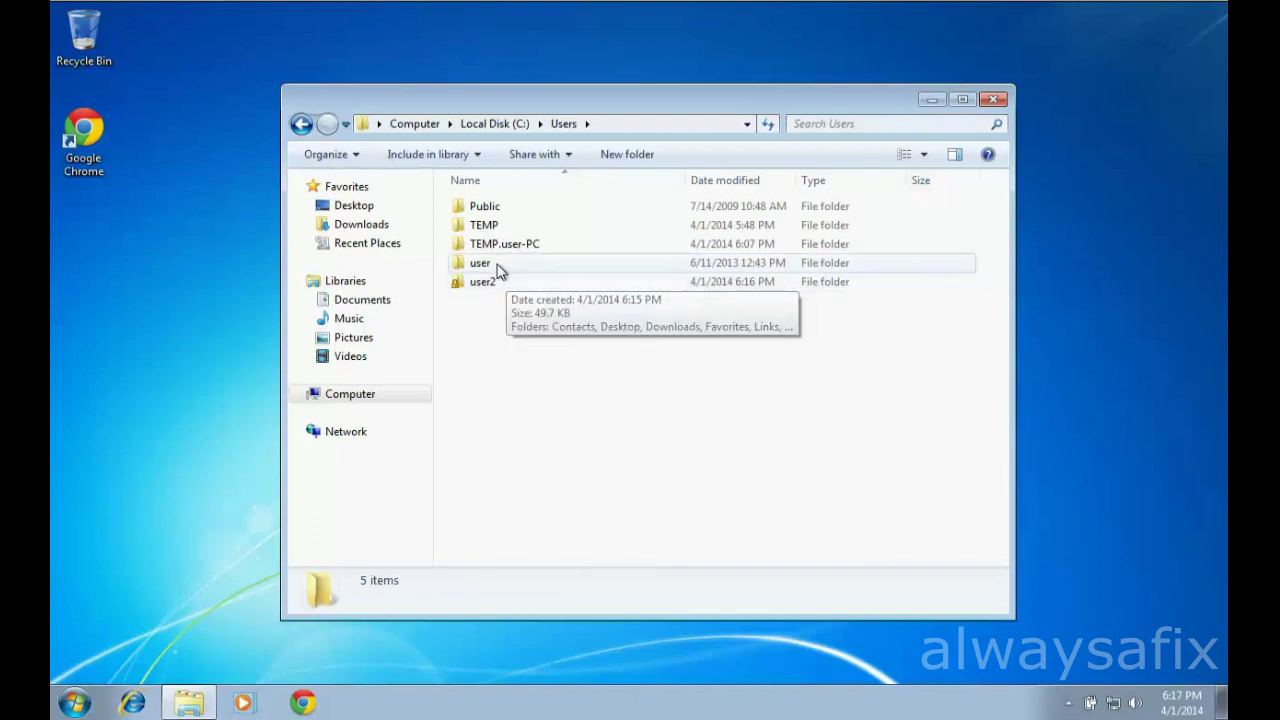
{"action": "left_click", "coordinate": [497, 265]}
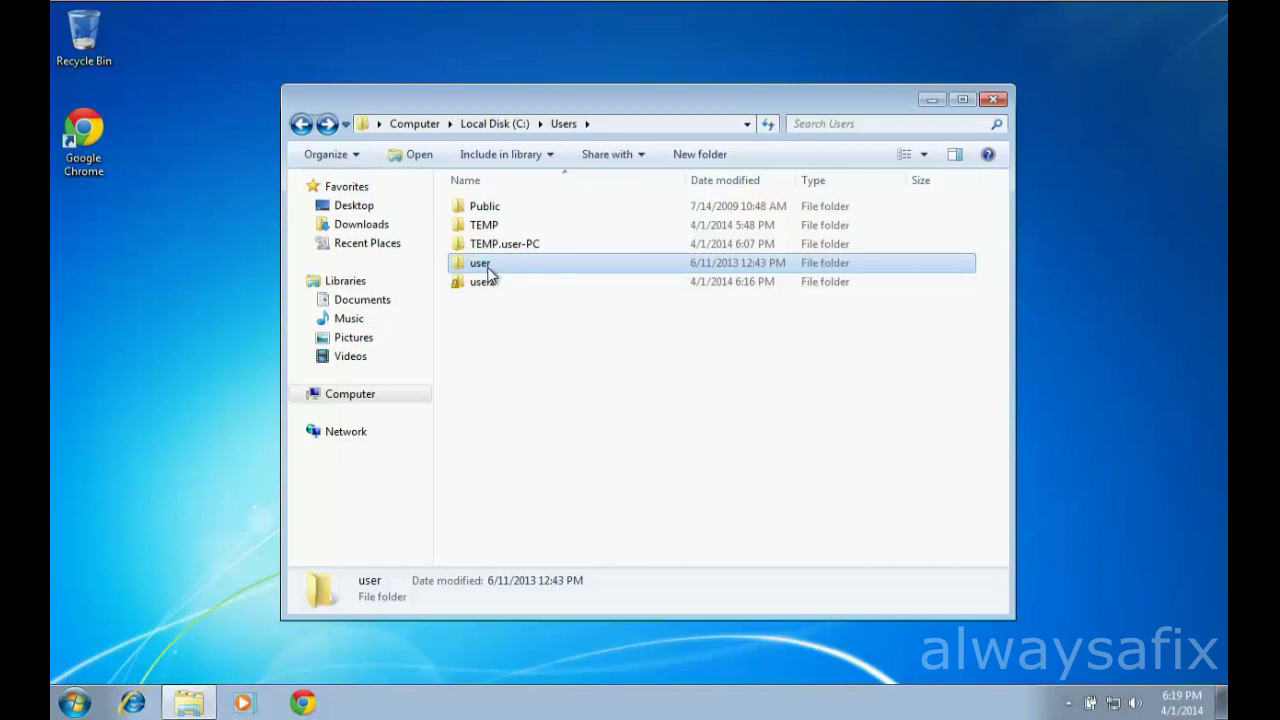
- Open the user profile folder, go back to Users, then open user2
{"action": "double_click", "coordinate": [488, 268]}
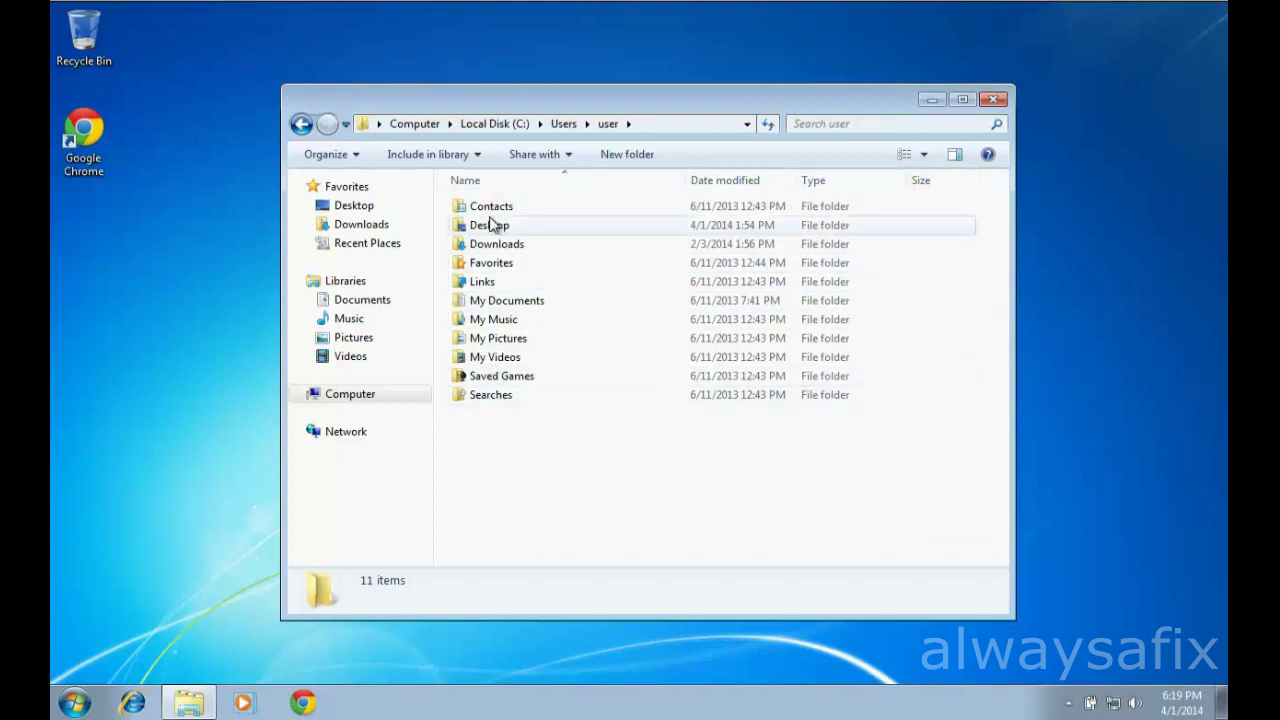
{"action": "left_click", "coordinate": [299, 126]}
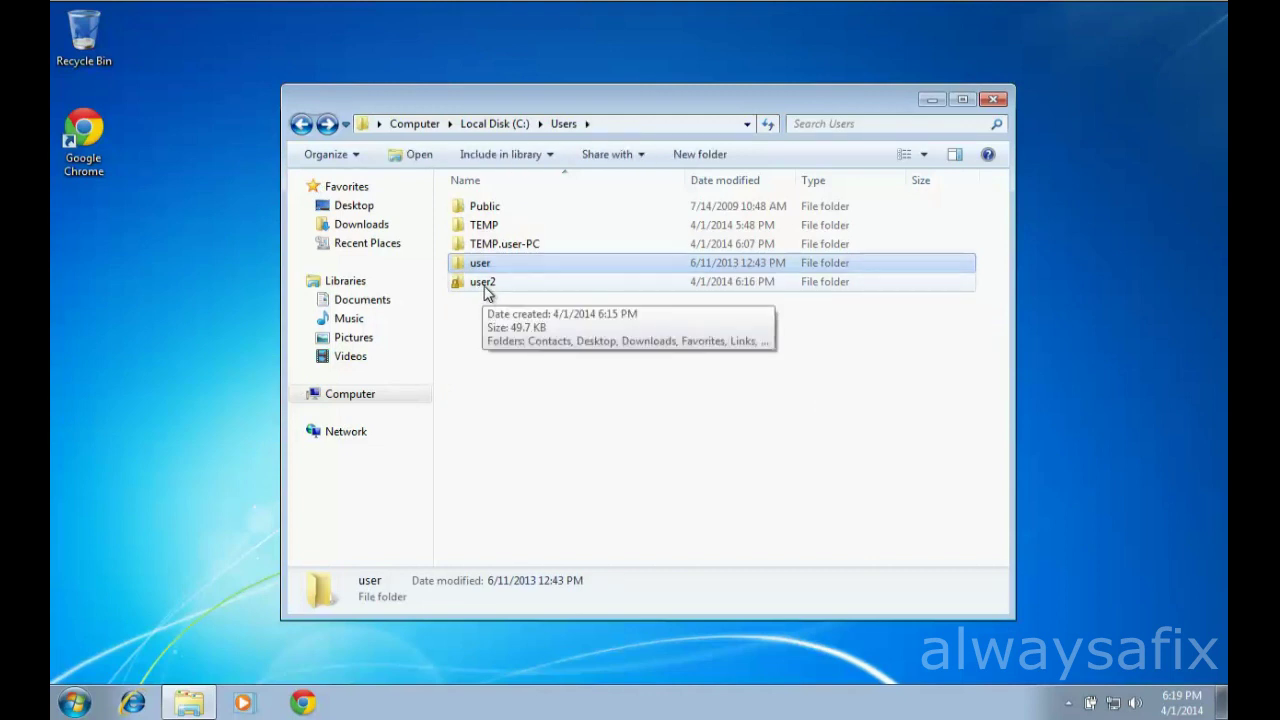
{"action": "double_click", "coordinate": [485, 288]}
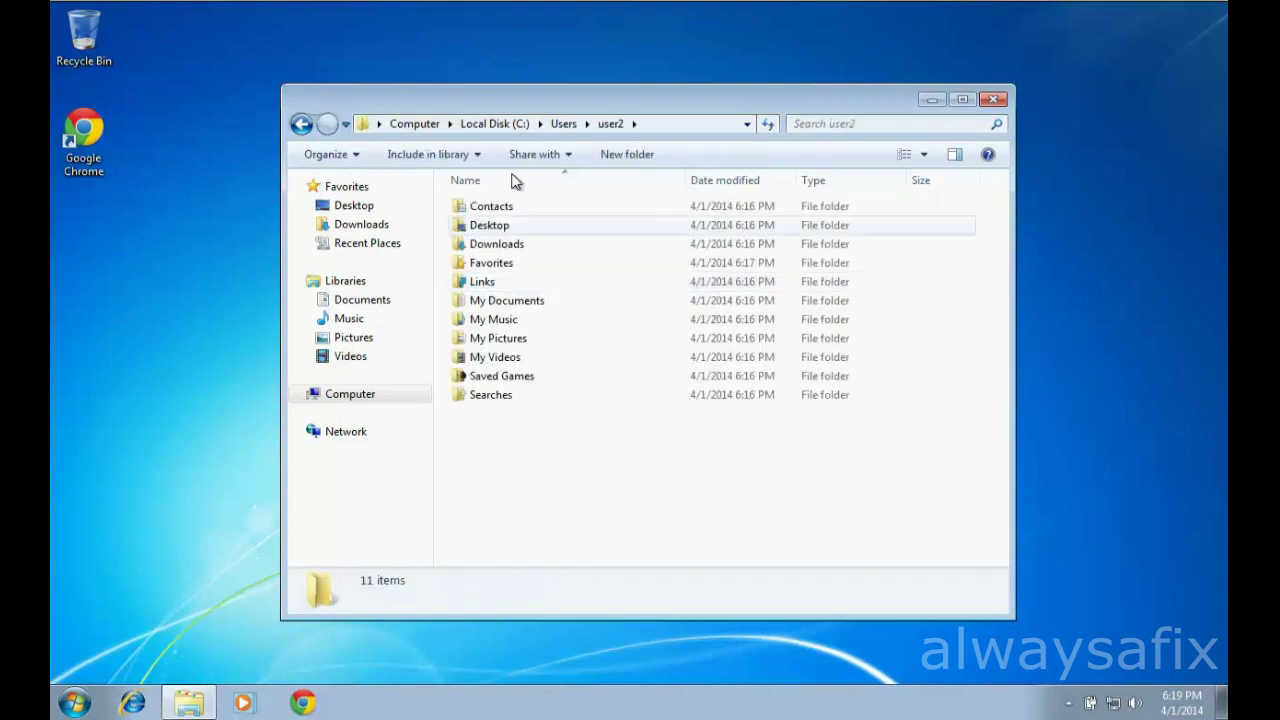